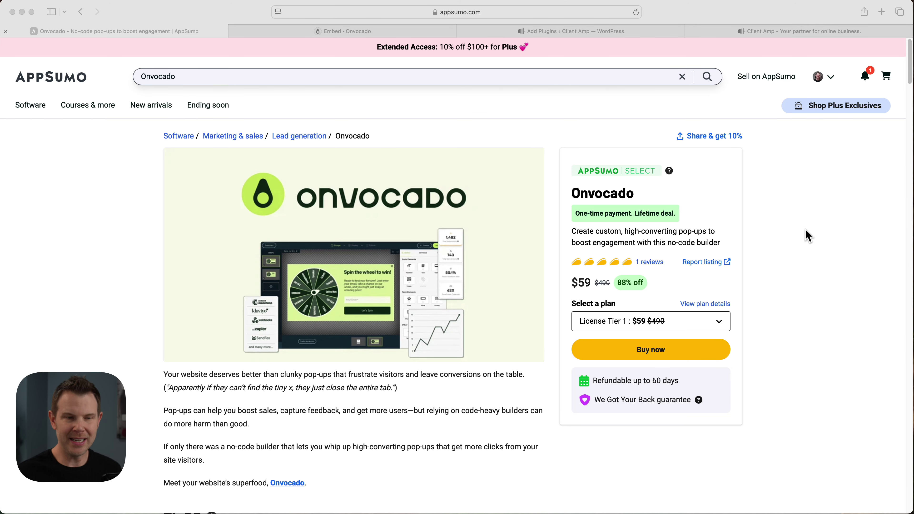
Jump to Onvocado's plan tier comparison table on the AppSumo listing.
{"action": "left_click", "coordinate": [719, 303]}
{"action": "left_click", "coordinate": [719, 303]}
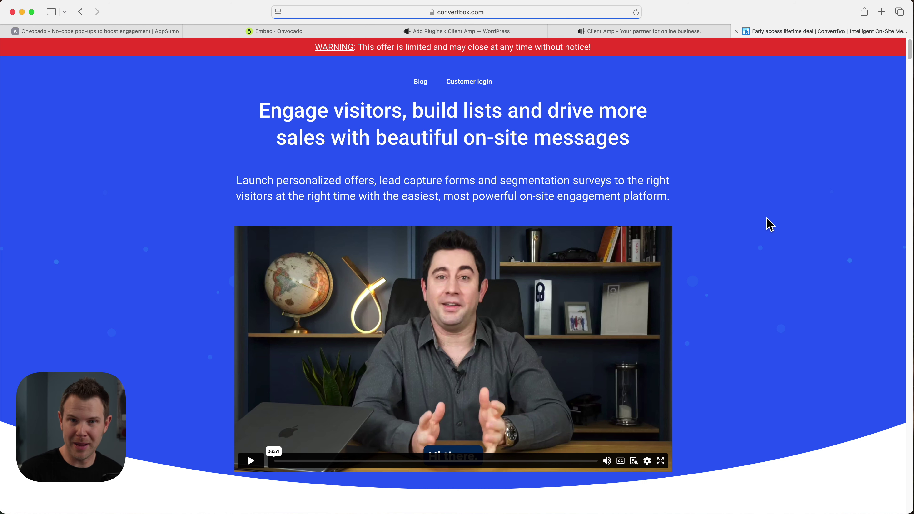
Open ConvertBox's lifetime-deal checkout and add the PRO Account upgrade for a $590 total.
{"action": "scroll", "coordinate": [769, 225], "scroll_direction": "down", "scroll_amount": 20}
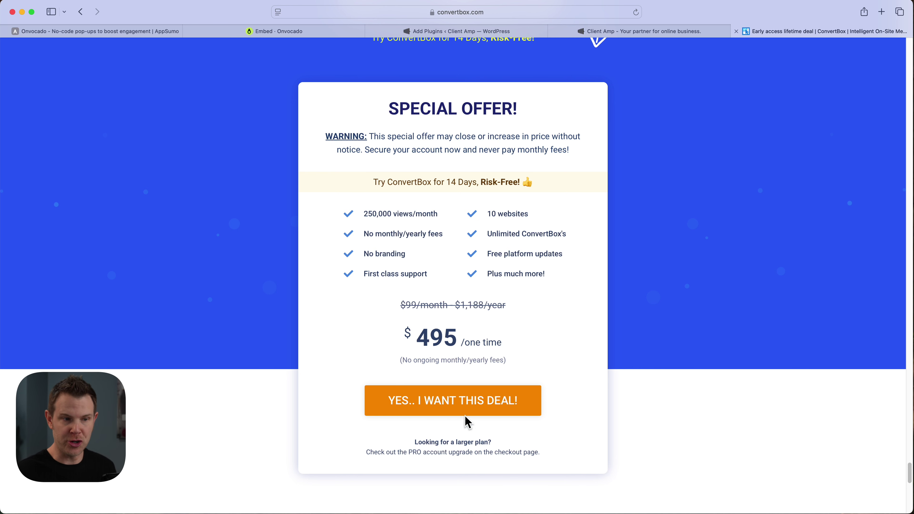
{"action": "left_click", "coordinate": [443, 445]}
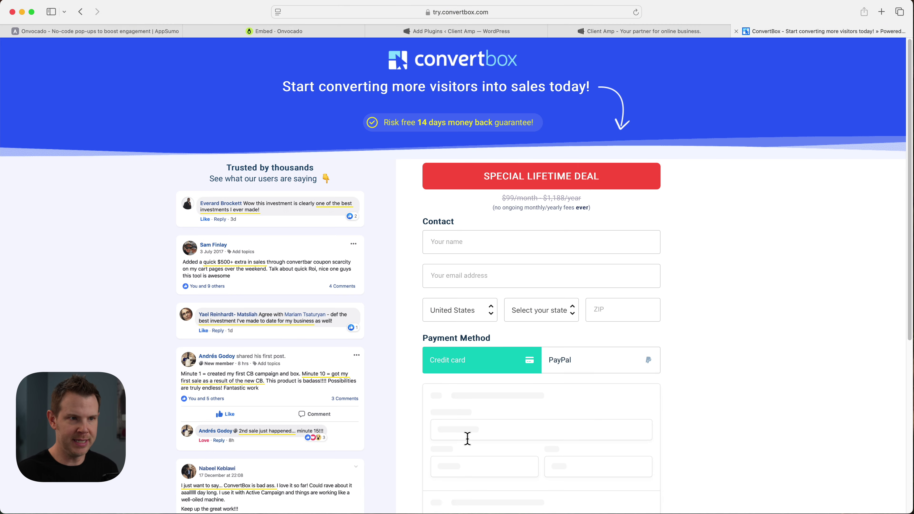
{"action": "scroll", "coordinate": [468, 344], "scroll_direction": "down", "scroll_amount": 1}
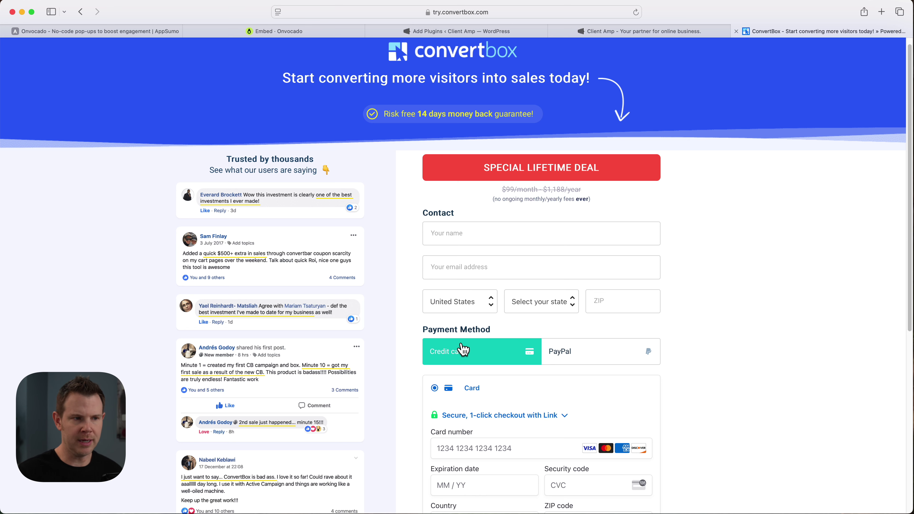
{"action": "scroll", "coordinate": [466, 345], "scroll_direction": "down", "scroll_amount": 10}
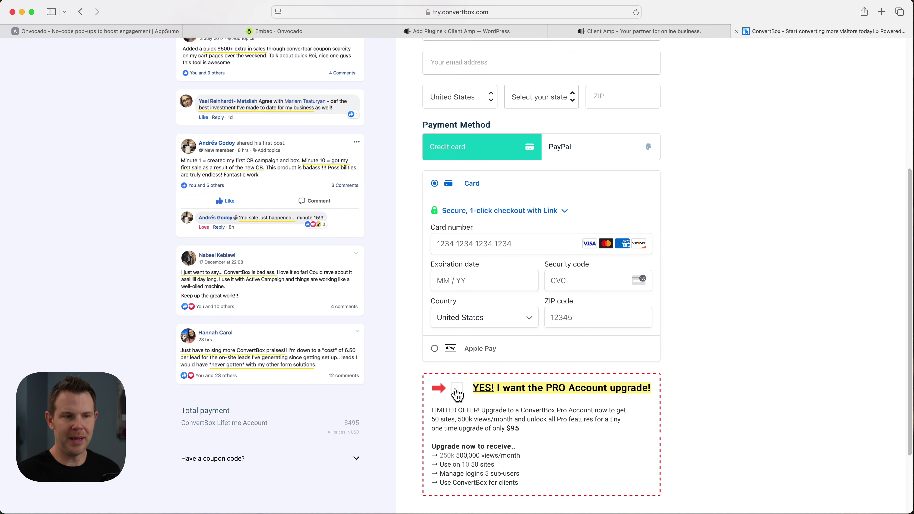
{"action": "left_click", "coordinate": [457, 389]}
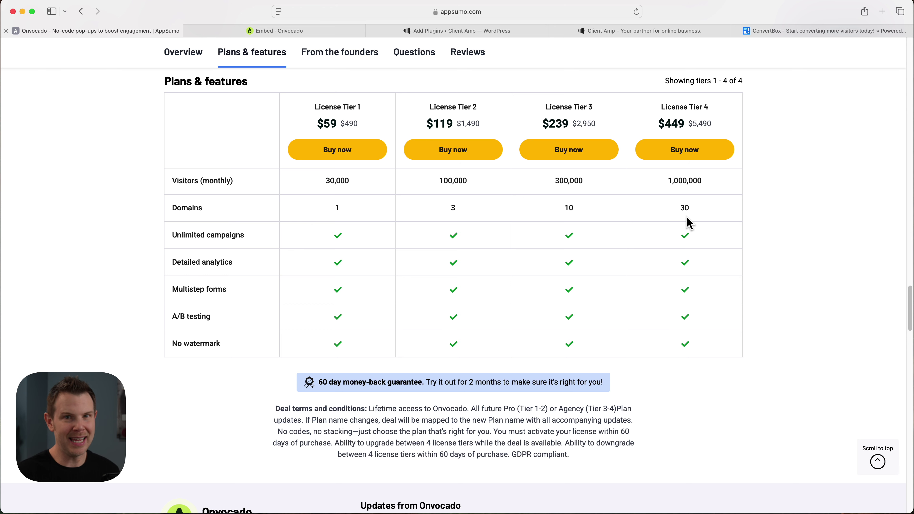
Switch to the Onvocado tab showing the empty Campaigns dashboard (0 / 30,000 impressions).
{"action": "key", "text": "ctrl+Tab"}
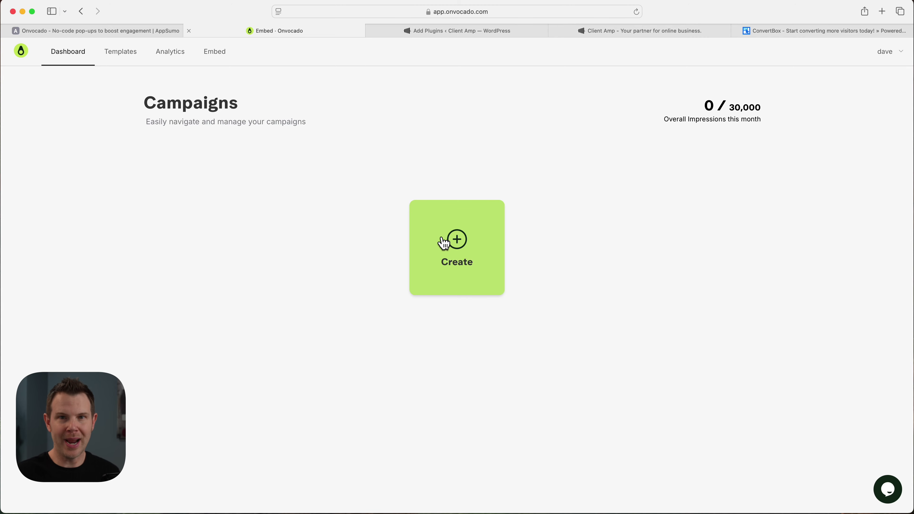
Open the Templates gallery and check which template types are available.
{"action": "left_click", "coordinate": [135, 57]}
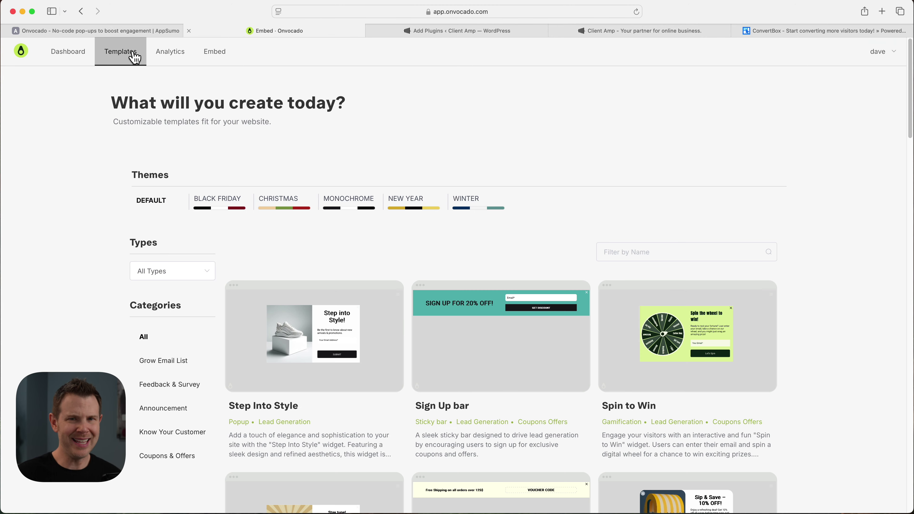
{"action": "scroll", "coordinate": [168, 199], "scroll_direction": "down", "scroll_amount": 2}
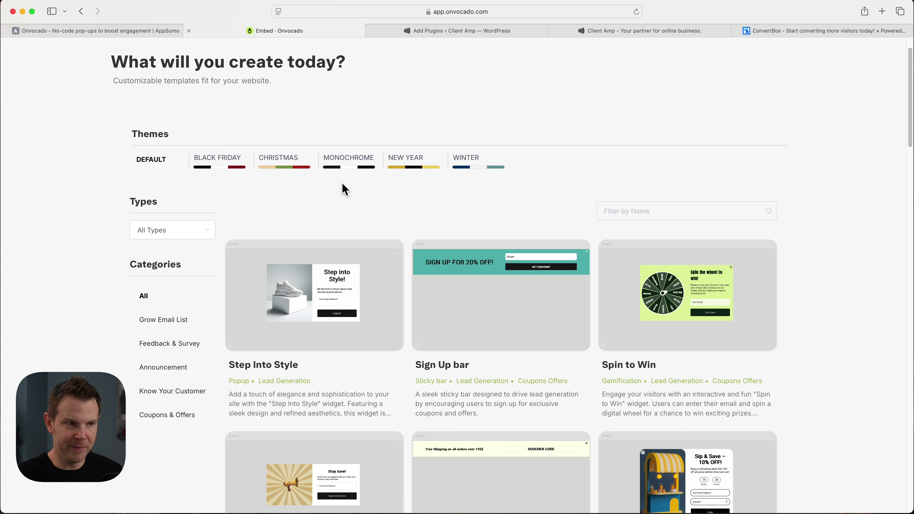
{"action": "left_click", "coordinate": [187, 234]}
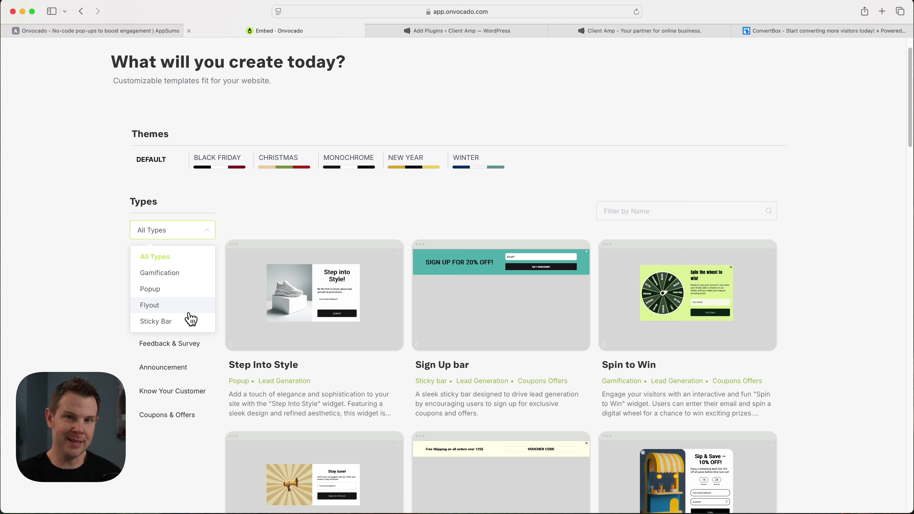
{"action": "left_click", "coordinate": [161, 326]}
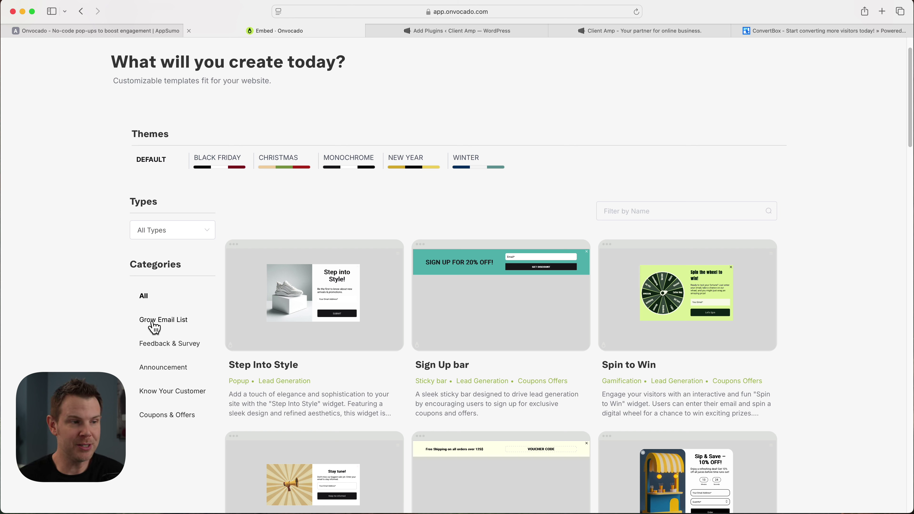
Filter templates to the Grow Email List category and browse the results.
{"action": "left_click", "coordinate": [168, 324]}
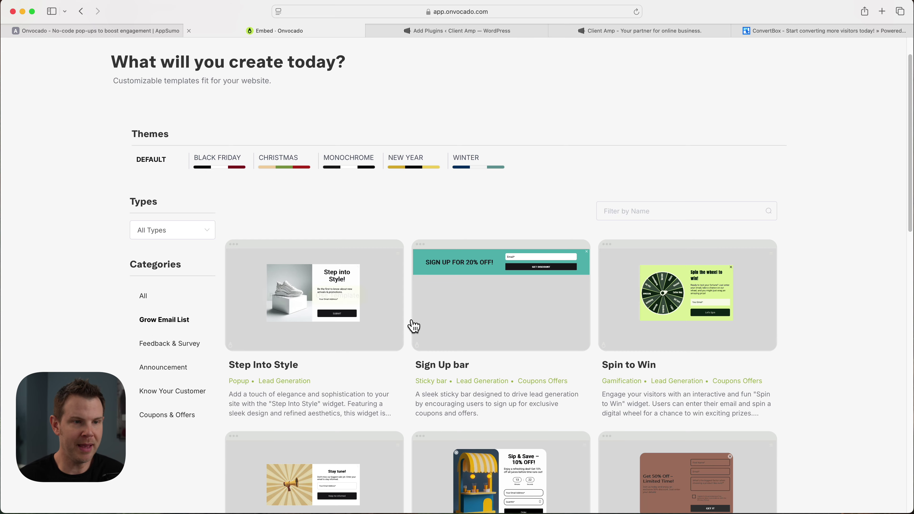
{"action": "scroll", "coordinate": [445, 327], "scroll_direction": "down", "scroll_amount": 7}
{"action": "scroll", "coordinate": [443, 323], "scroll_direction": "down", "scroll_amount": 10}
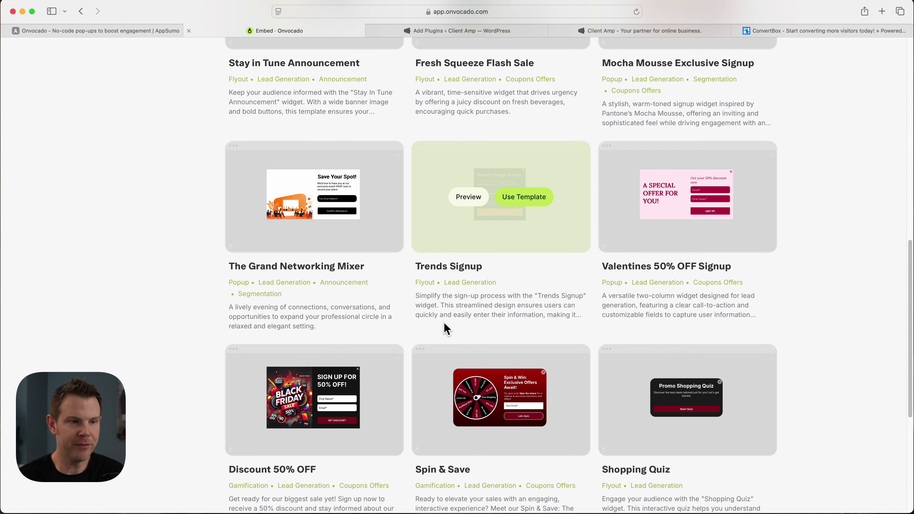
{"action": "scroll", "coordinate": [176, 280], "scroll_direction": "up", "scroll_amount": 18}
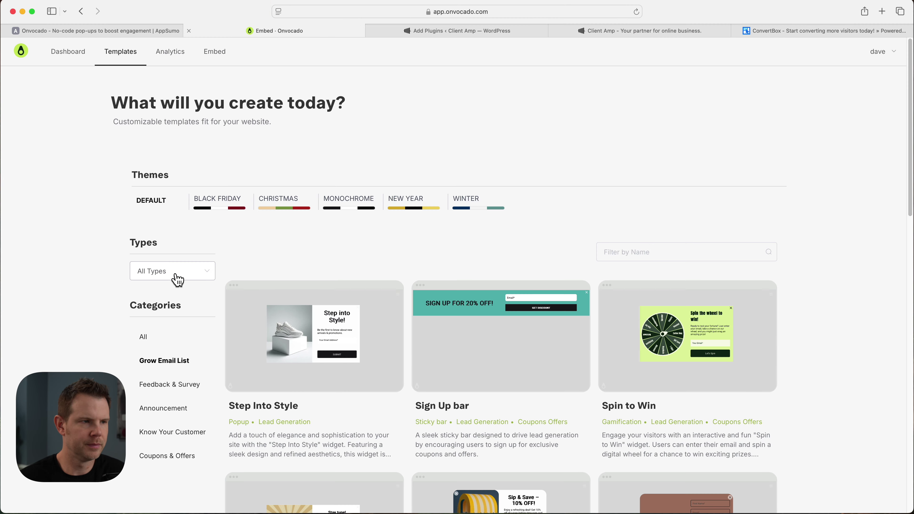
{"action": "left_click", "coordinate": [154, 274]}
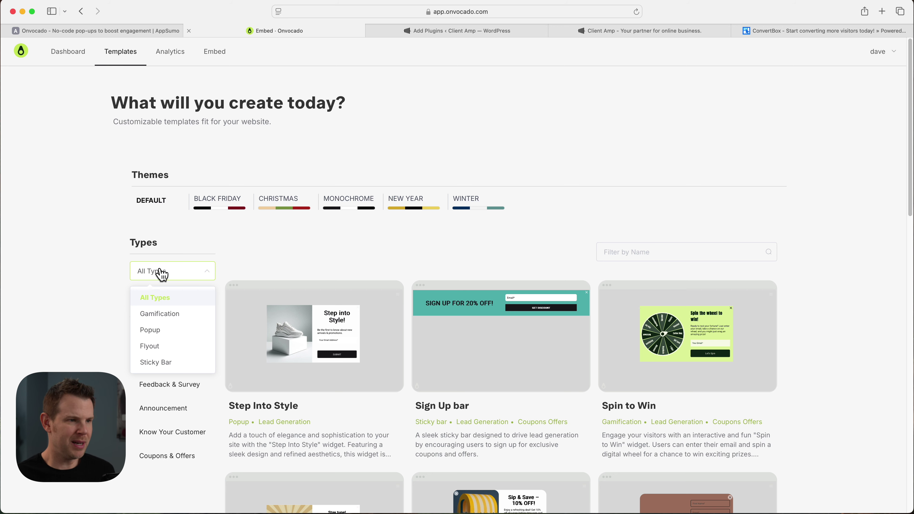
Filter to Popup templates in Grow Email List and preview the Christmas, then Monochrome themes.
{"action": "left_click", "coordinate": [158, 330]}
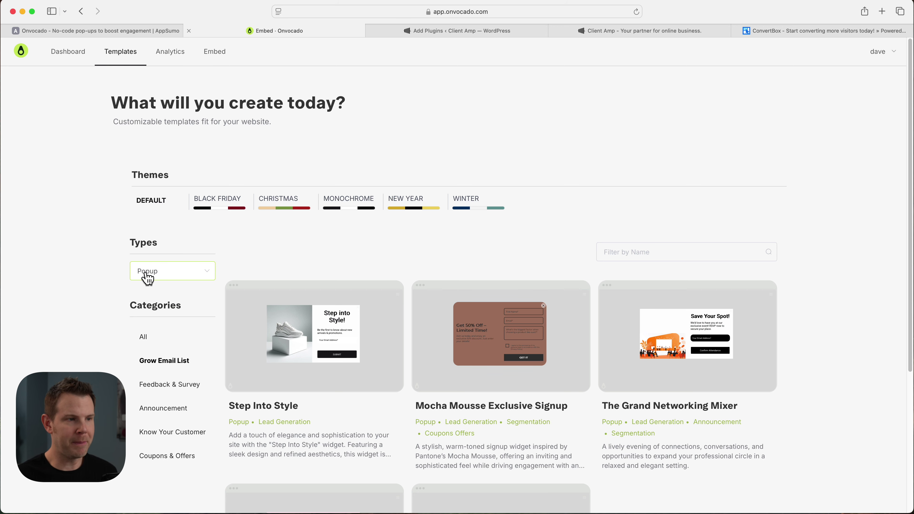
{"action": "left_click", "coordinate": [151, 363]}
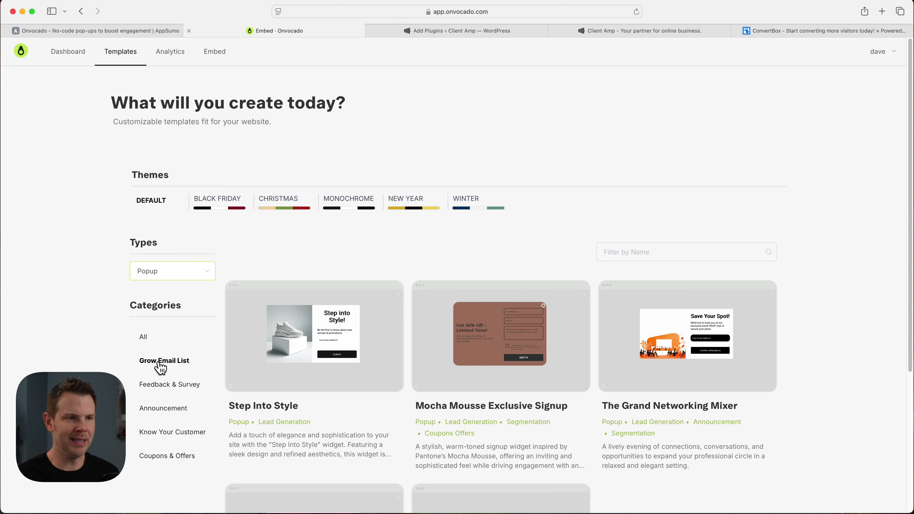
{"action": "scroll", "coordinate": [282, 220], "scroll_direction": "down", "scroll_amount": 3}
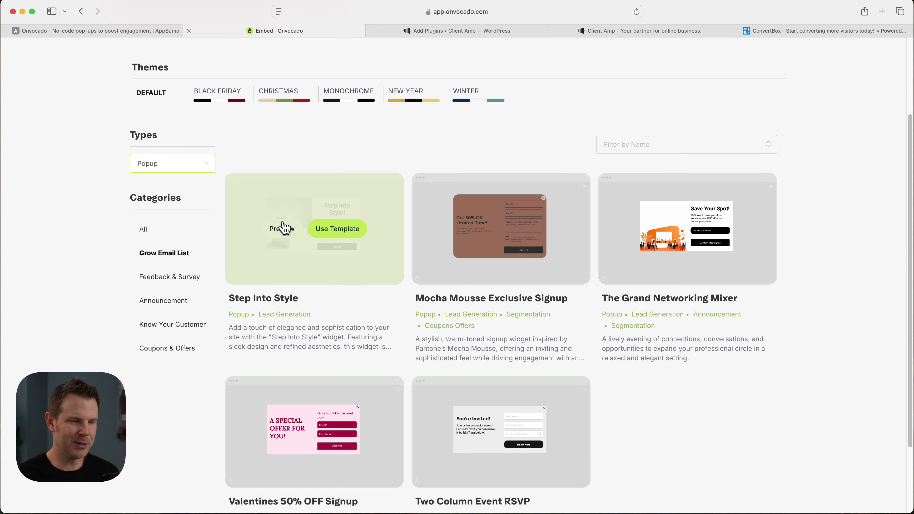
{"action": "scroll", "coordinate": [280, 216], "scroll_direction": "up", "scroll_amount": 3}
{"action": "left_click", "coordinate": [280, 200]}
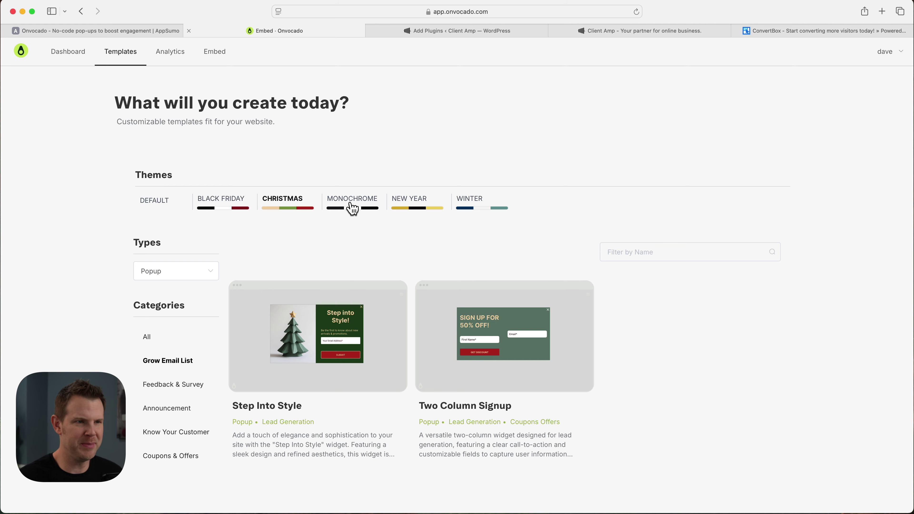
{"action": "left_click", "coordinate": [370, 204]}
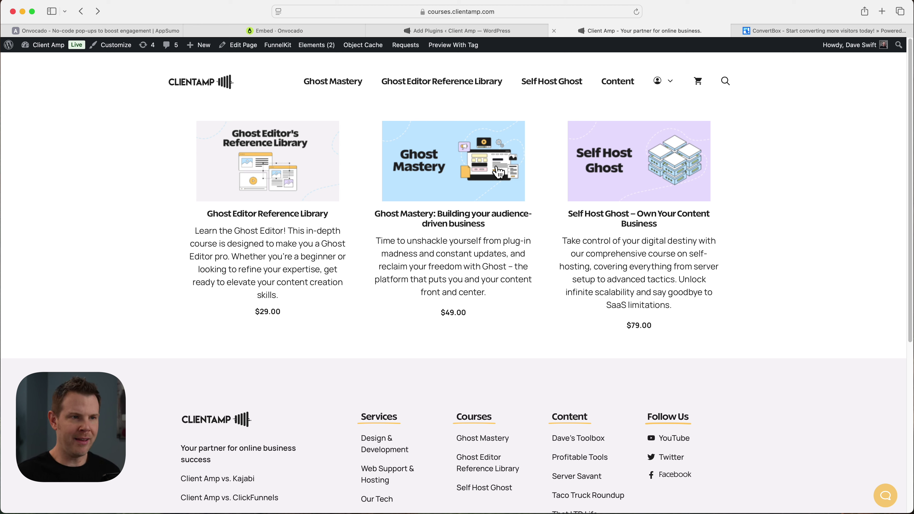
Open the Ghost Mastery course page on Client Amp and scroll through its sales page.
{"action": "left_click", "coordinate": [486, 171]}
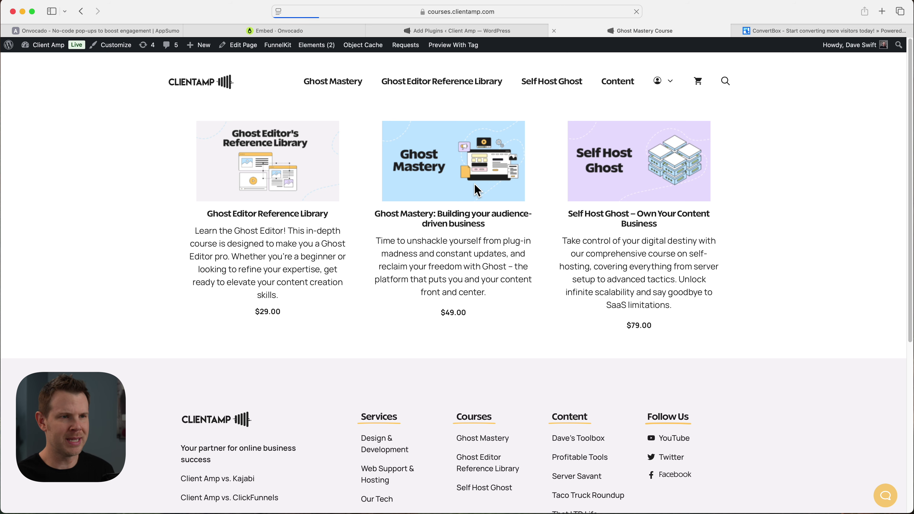
{"action": "scroll", "coordinate": [567, 212], "scroll_direction": "down", "scroll_amount": 15}
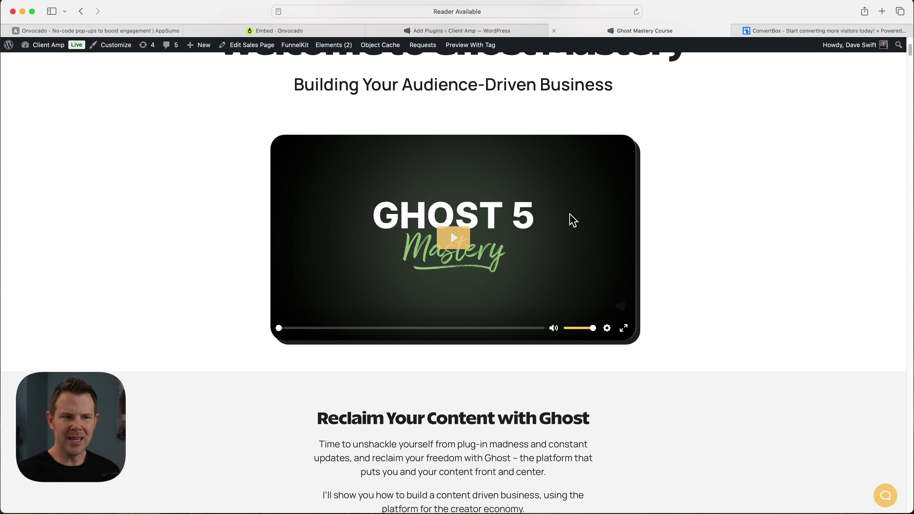
{"action": "scroll", "coordinate": [577, 274], "scroll_direction": "down", "scroll_amount": 15}
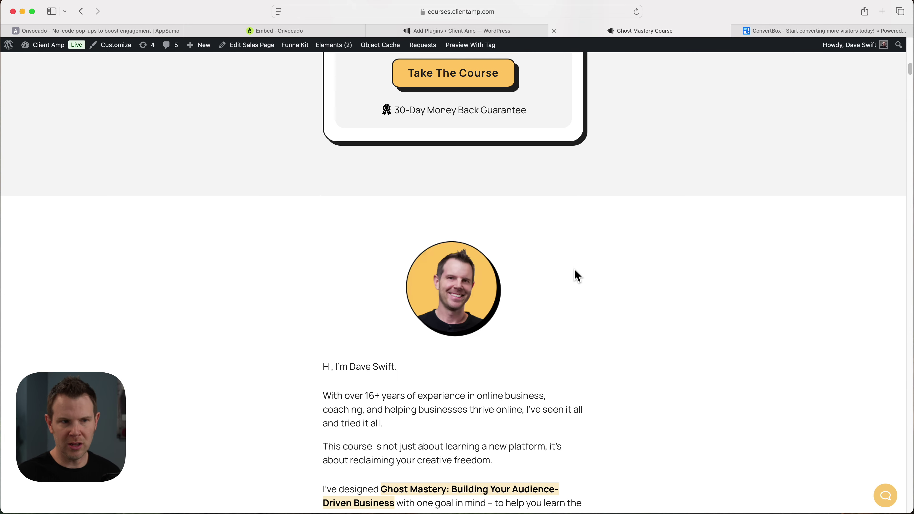
{"action": "scroll", "coordinate": [580, 274], "scroll_direction": "down", "scroll_amount": 10}
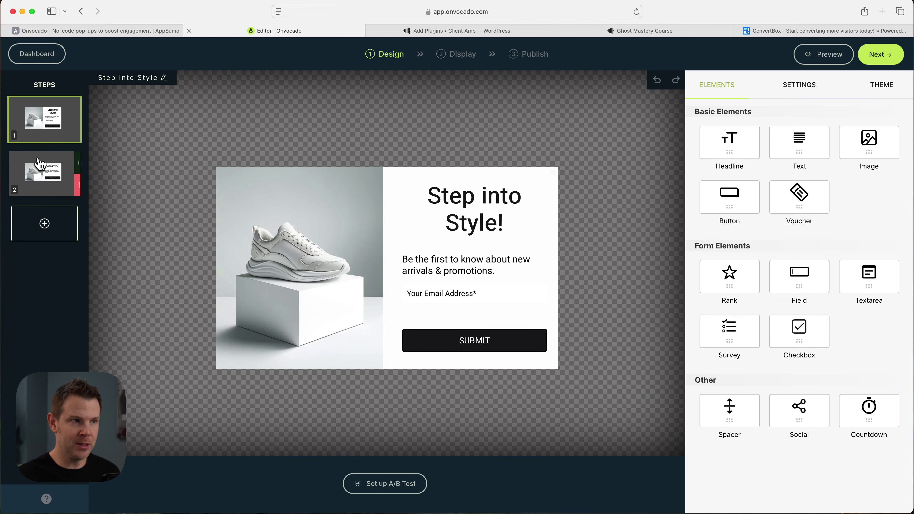
Add an empty third step to the popup, then delete it again.
{"action": "left_click", "coordinate": [46, 185]}
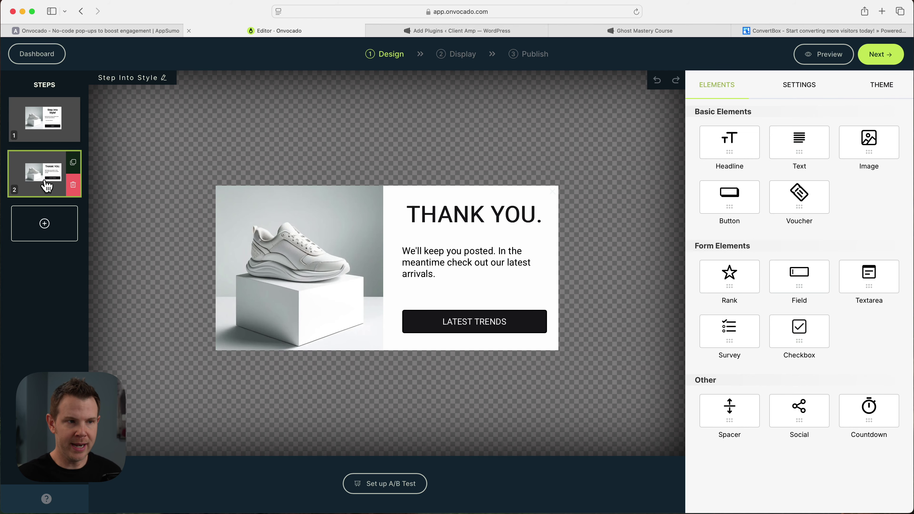
{"action": "left_click", "coordinate": [46, 230]}
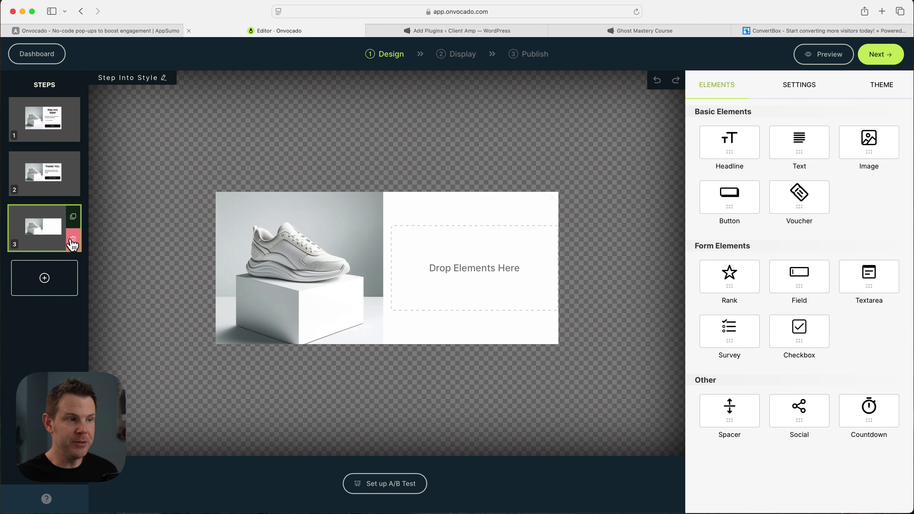
{"action": "left_click", "coordinate": [74, 240]}
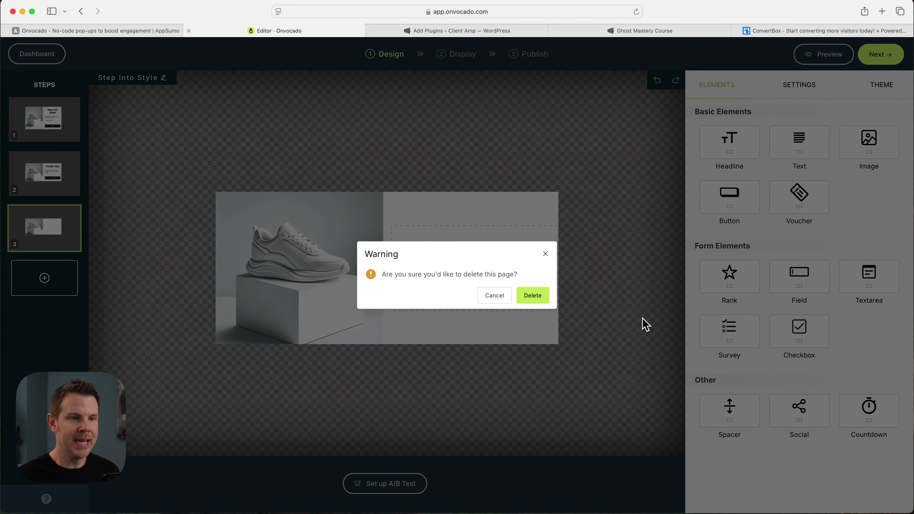
{"action": "left_click", "coordinate": [544, 296]}
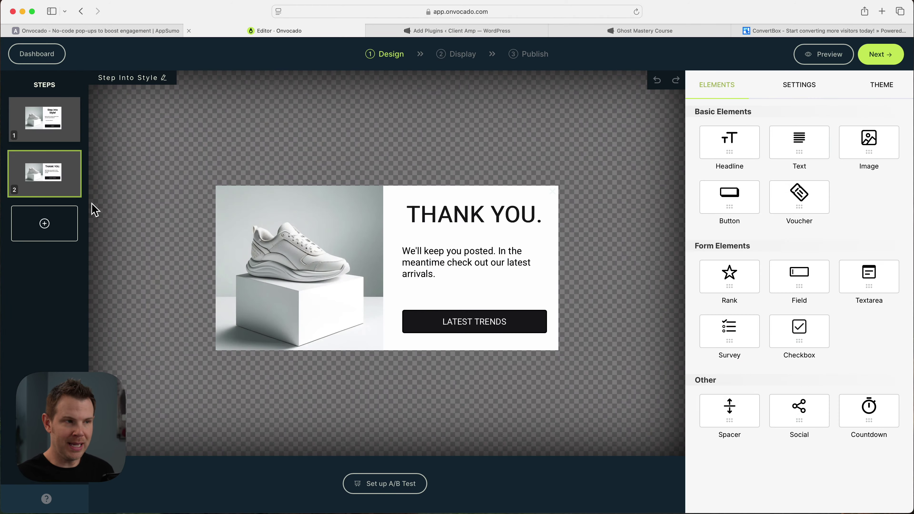
Duplicate the thank-you step, then delete the resulting third step.
{"action": "mouse_move", "coordinate": [51, 198]}
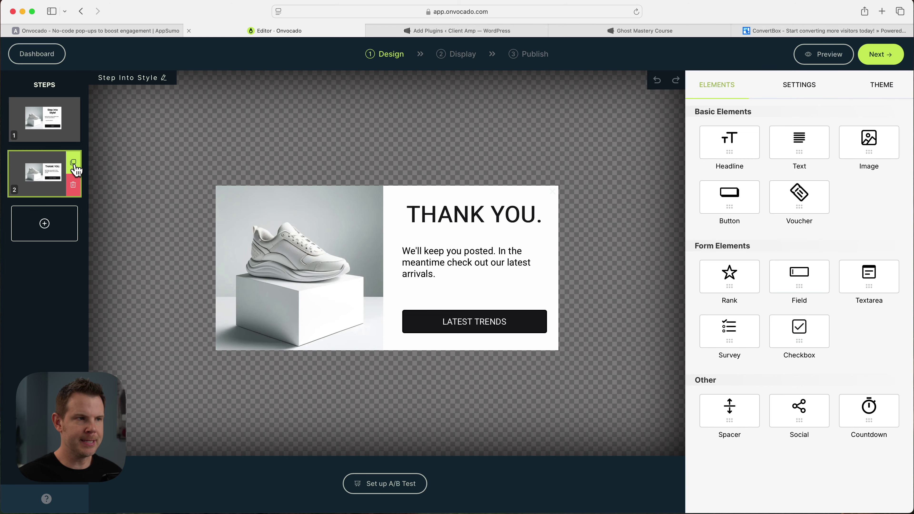
{"action": "left_click", "coordinate": [74, 164]}
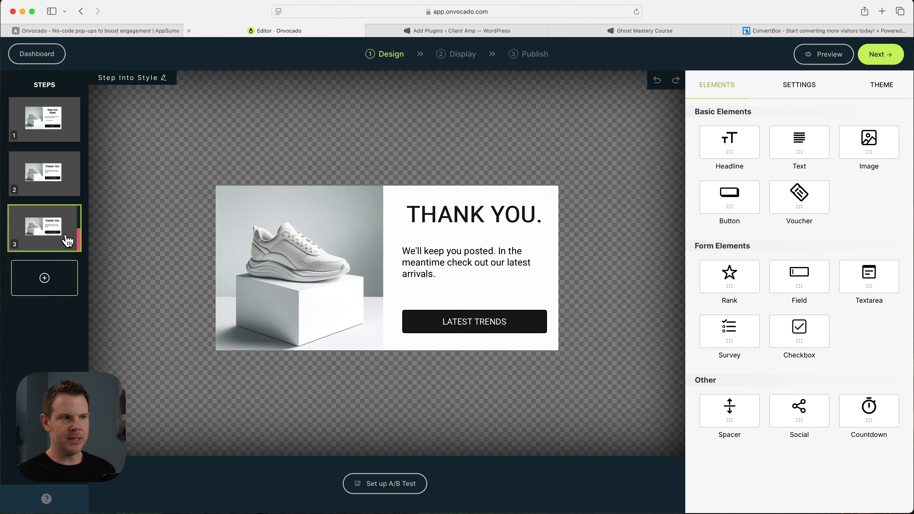
{"action": "left_click", "coordinate": [76, 245]}
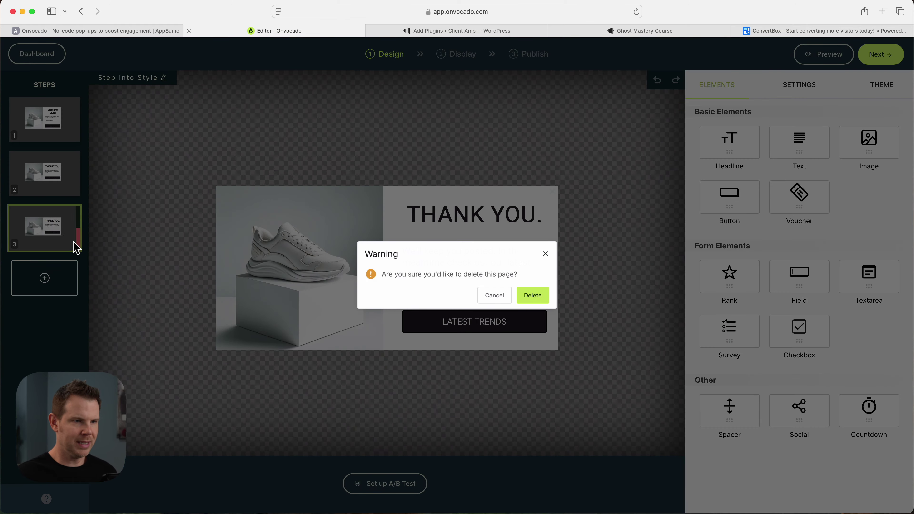
{"action": "left_click", "coordinate": [531, 294]}
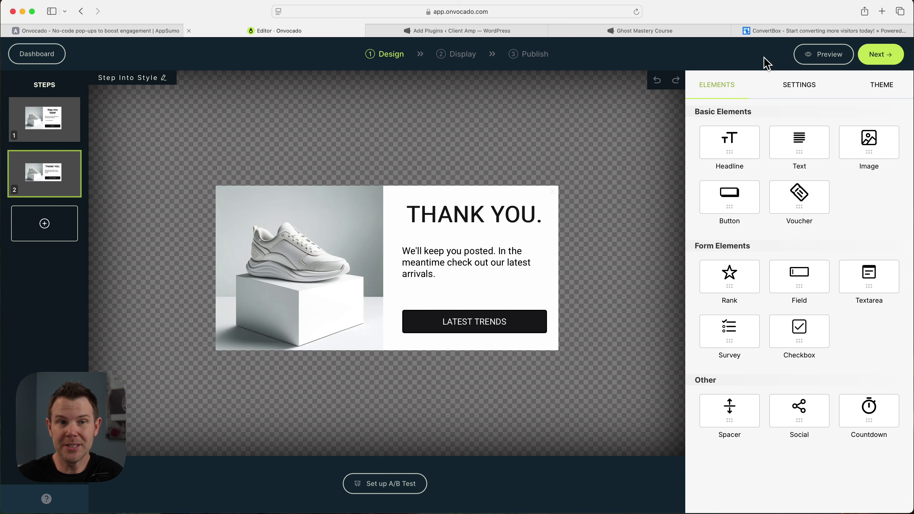
Set the popup theme's primary colour to black.
{"action": "left_click", "coordinate": [870, 86]}
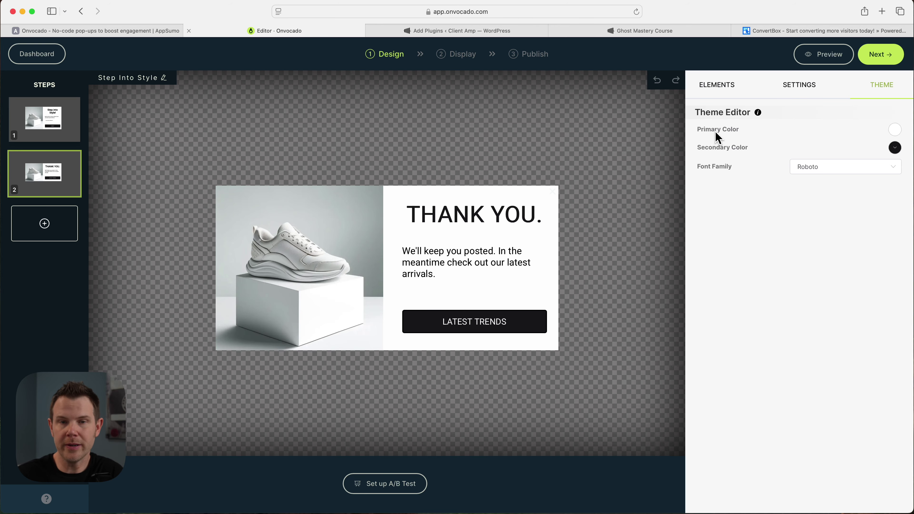
{"action": "left_click", "coordinate": [896, 130]}
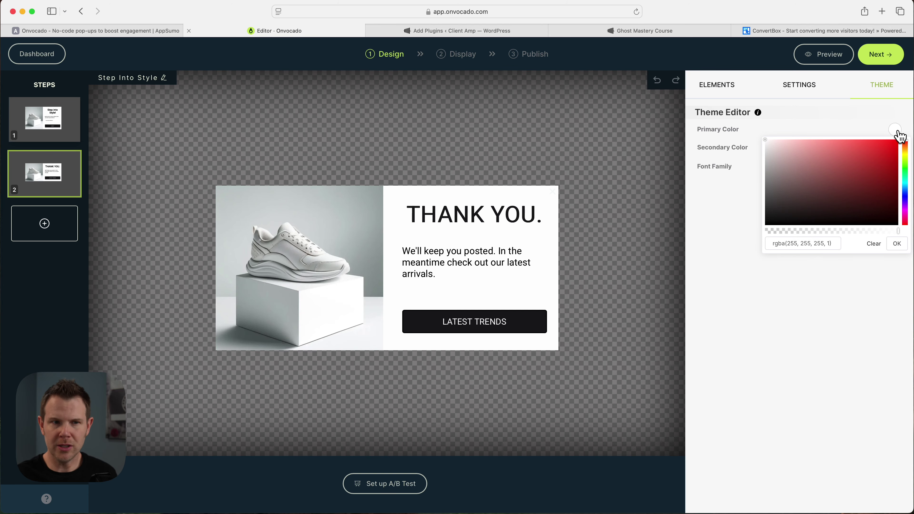
{"action": "left_click", "coordinate": [794, 148]}
{"action": "left_click_drag", "start_coordinate": [795, 155], "coordinate": [752, 235]}
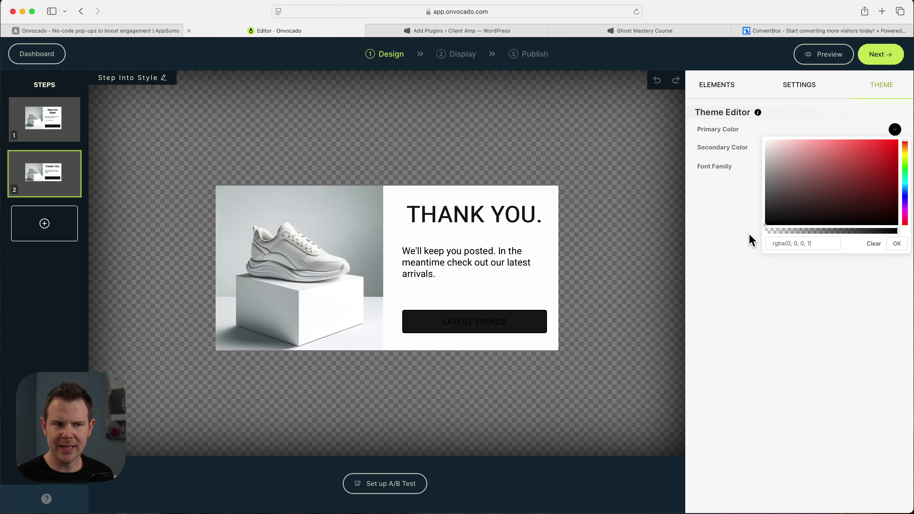
{"action": "left_click", "coordinate": [763, 279]}
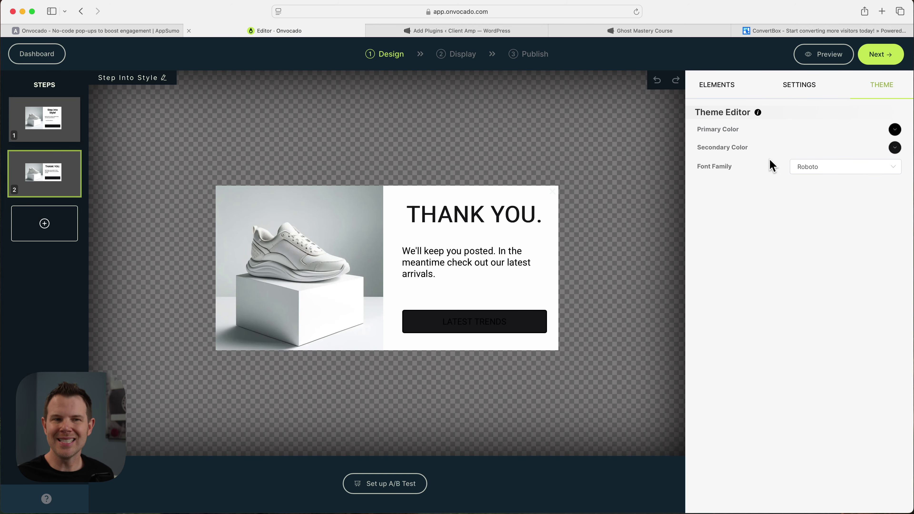
Set the theme's secondary colour to yellow and return to the Ghost Mastery Course page.
{"action": "left_click", "coordinate": [898, 149]}
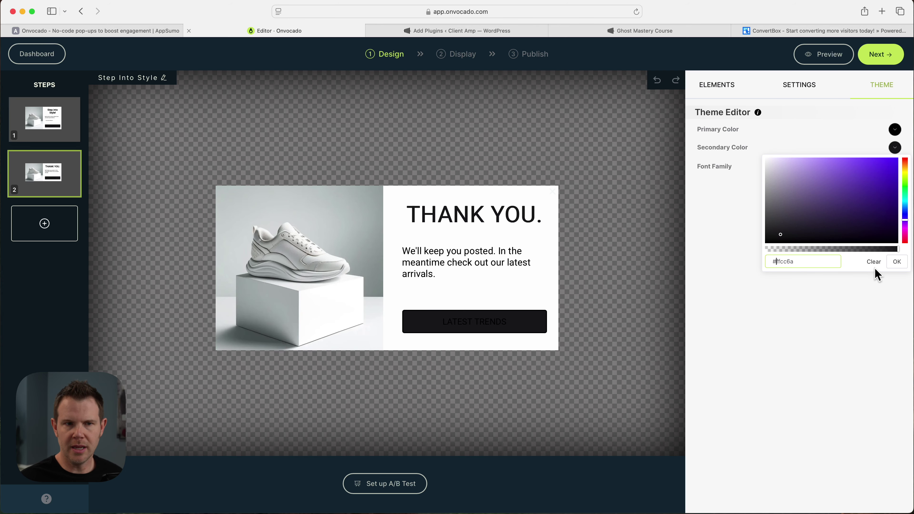
{"action": "left_click", "coordinate": [902, 262]}
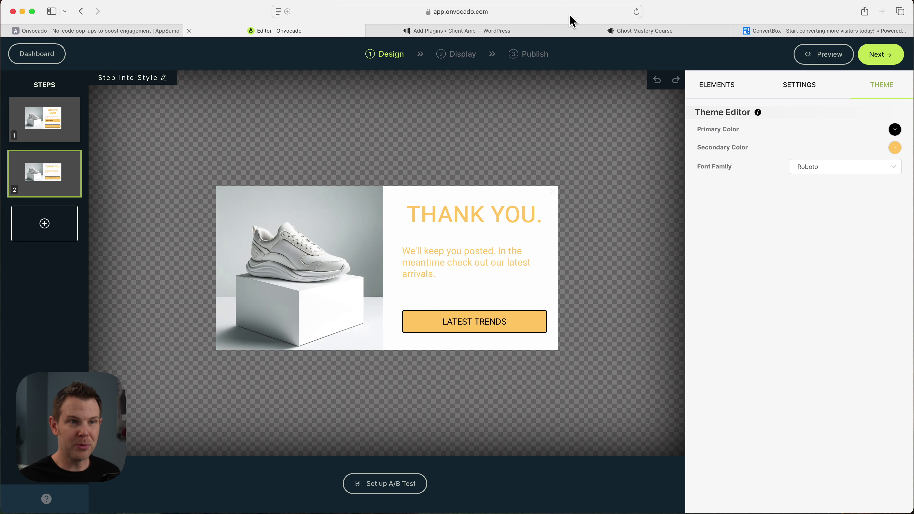
{"action": "left_click", "coordinate": [618, 32]}
{"action": "scroll", "coordinate": [554, 339], "scroll_direction": "down", "scroll_amount": 20}
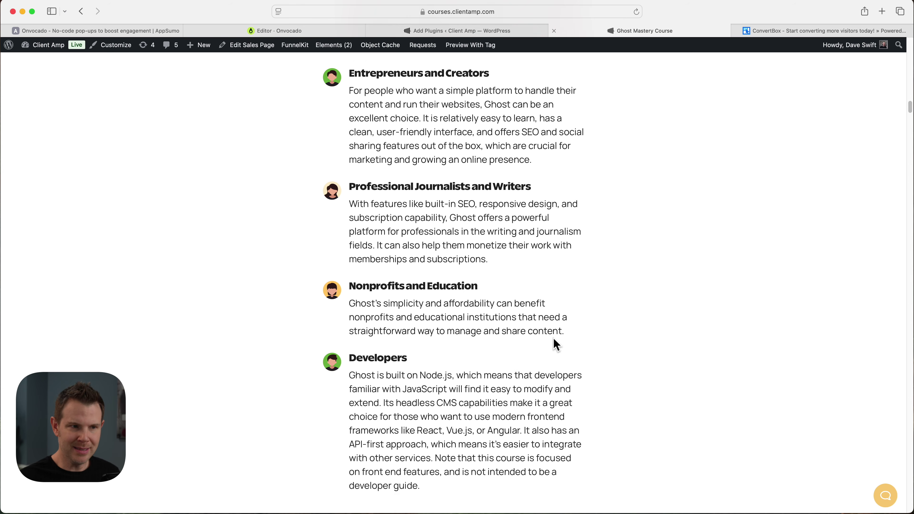
{"action": "scroll", "coordinate": [555, 339], "scroll_direction": "down", "scroll_amount": 15}
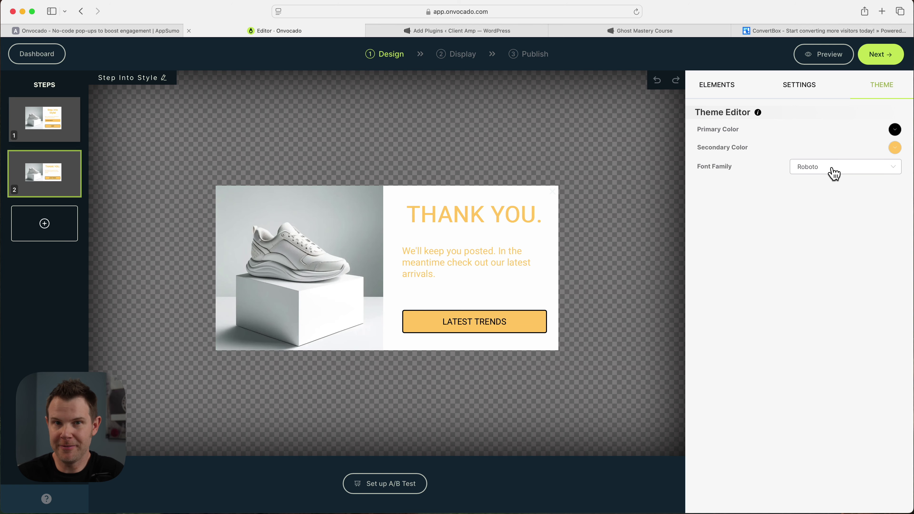
Change the popup theme's font family from Roboto to Inter.
{"action": "left_click", "coordinate": [835, 171]}
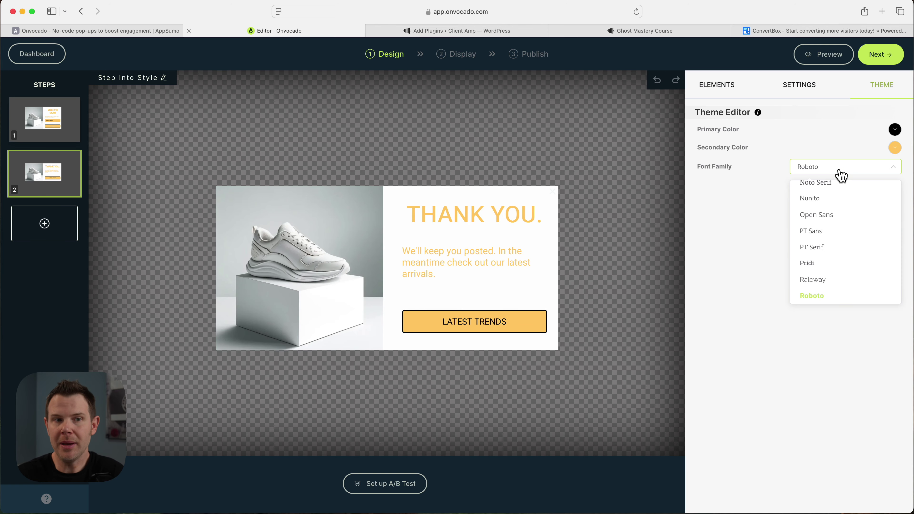
{"action": "scroll", "coordinate": [855, 259], "scroll_direction": "up", "scroll_amount": 5}
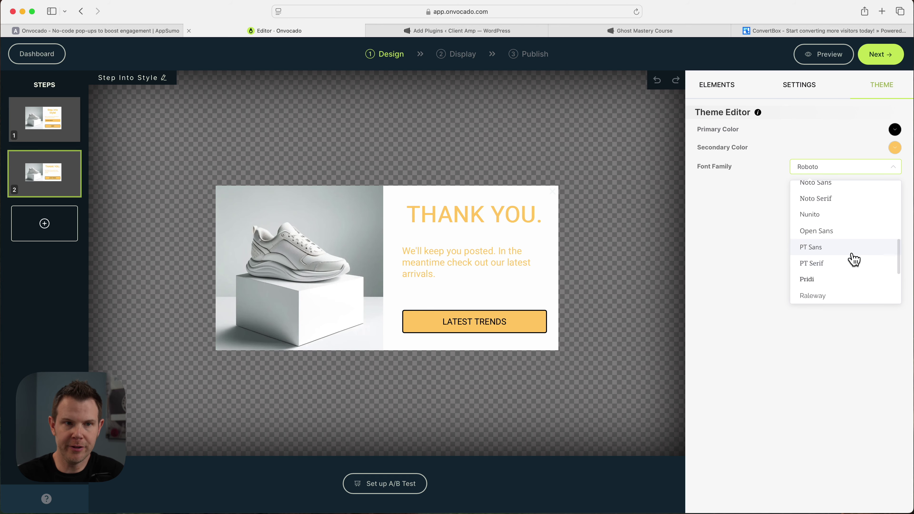
{"action": "scroll", "coordinate": [854, 260], "scroll_direction": "down", "scroll_amount": 5}
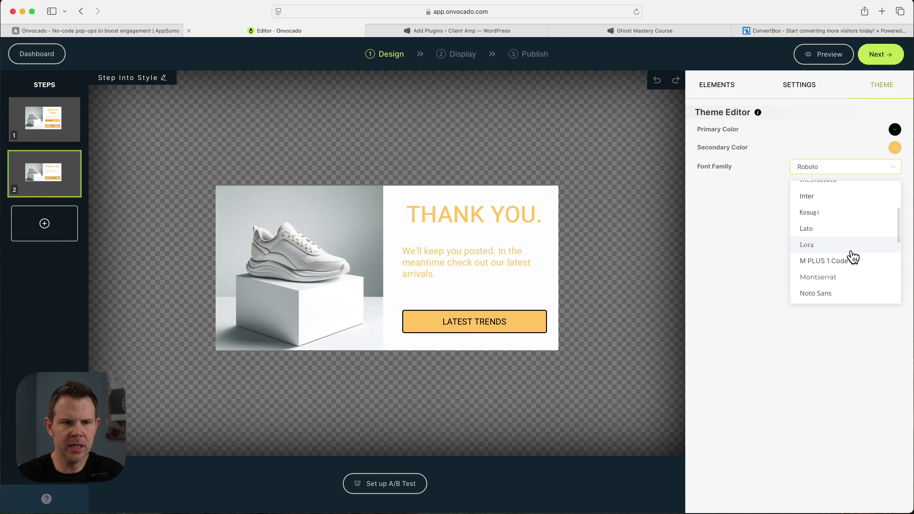
{"action": "scroll", "coordinate": [856, 257], "scroll_direction": "down", "scroll_amount": 3}
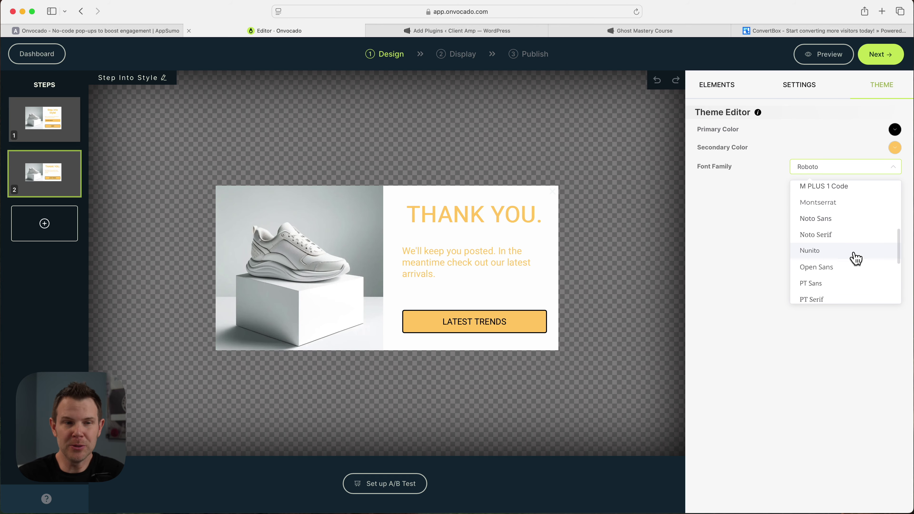
{"action": "scroll", "coordinate": [859, 257], "scroll_direction": "down", "scroll_amount": 5}
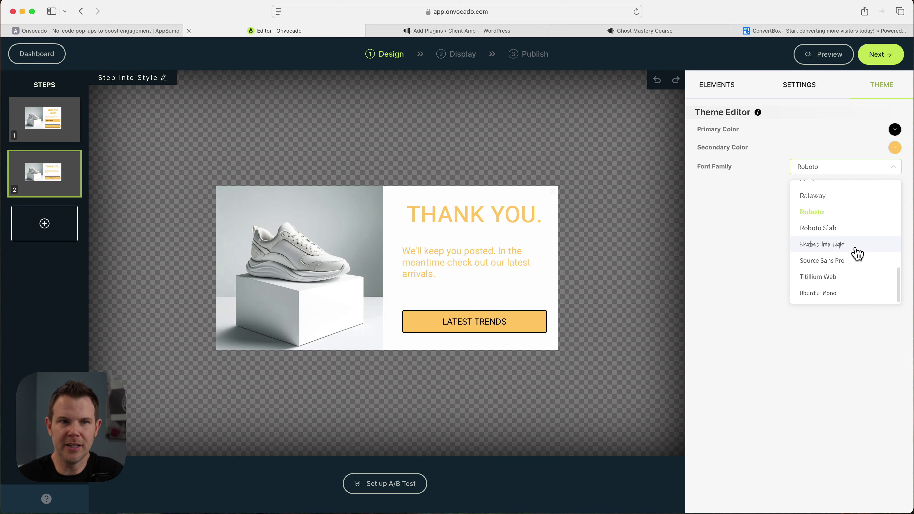
{"action": "scroll", "coordinate": [832, 276], "scroll_direction": "up", "scroll_amount": 10}
{"action": "left_click", "coordinate": [833, 275]}
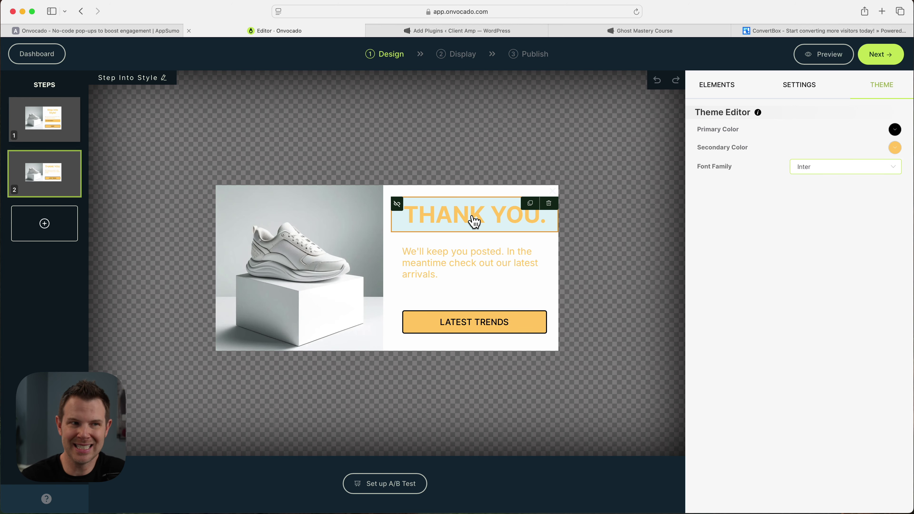
Turn the THANK YOU. heading text black, leaving the body text yellow.
{"action": "left_click", "coordinate": [457, 220]}
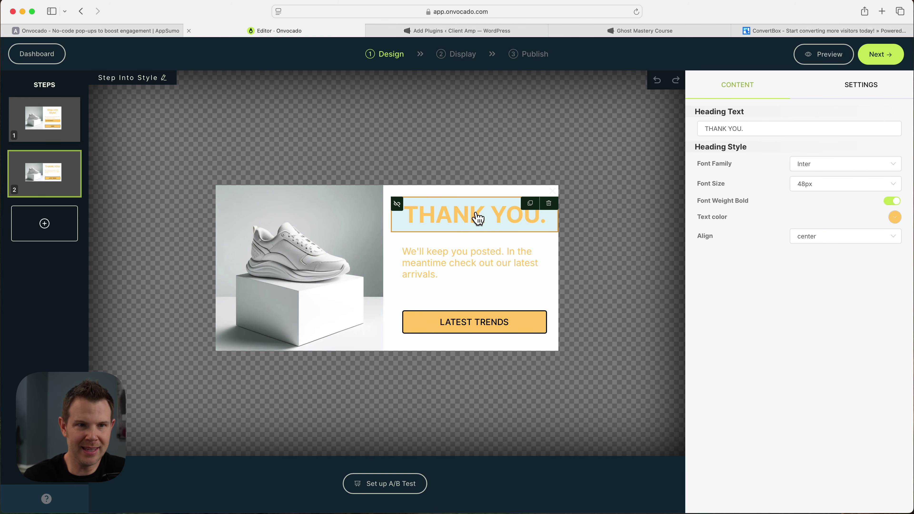
{"action": "left_click", "coordinate": [895, 218]}
{"action": "left_click_drag", "start_coordinate": [832, 267], "coordinate": [745, 321]}
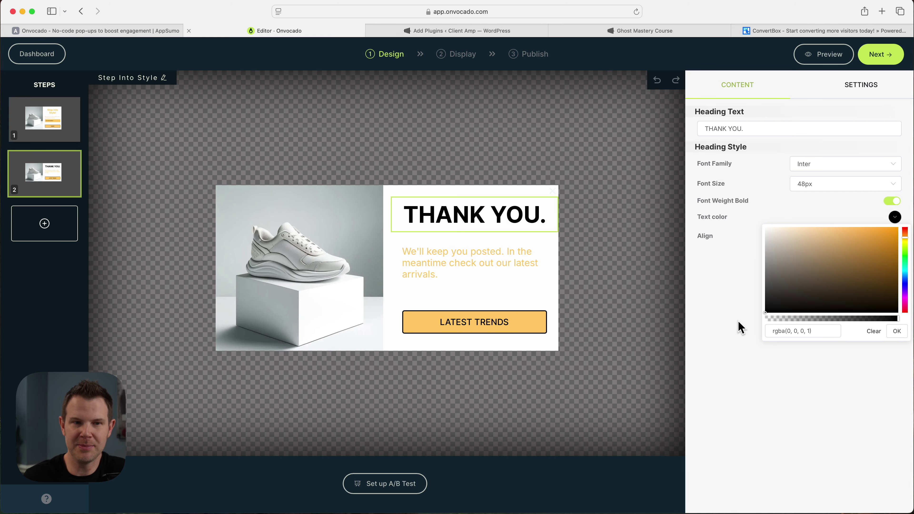
{"action": "left_click", "coordinate": [897, 331]}
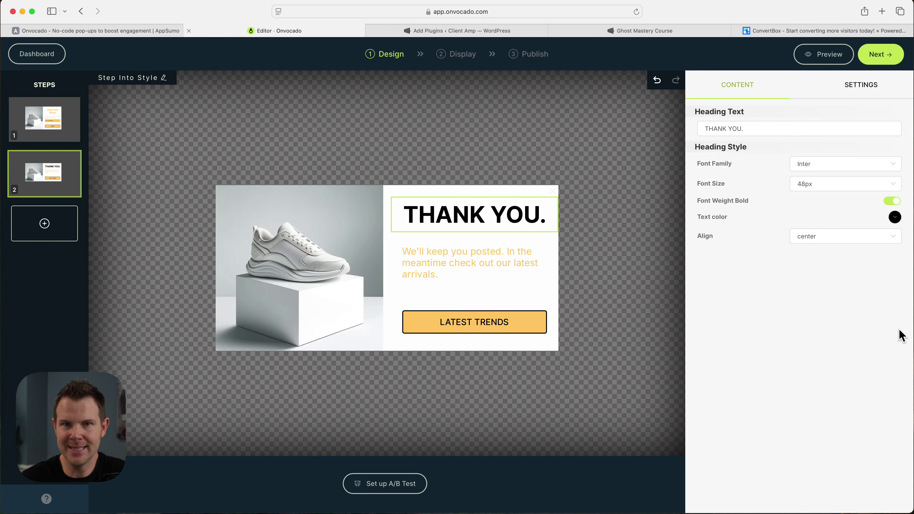
{"action": "left_click", "coordinate": [460, 324]}
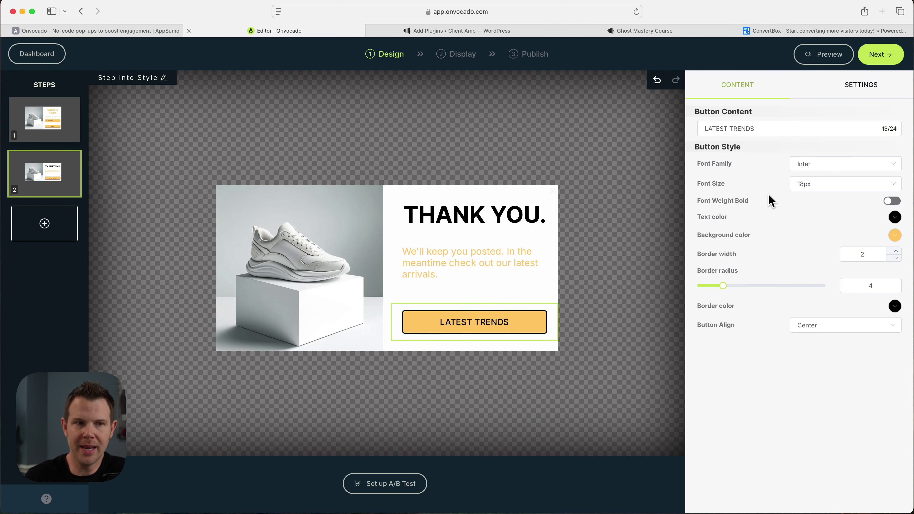
Make the LATEST TRENDS button text bold, with border radius 11 and border width 3.
{"action": "left_click", "coordinate": [893, 201]}
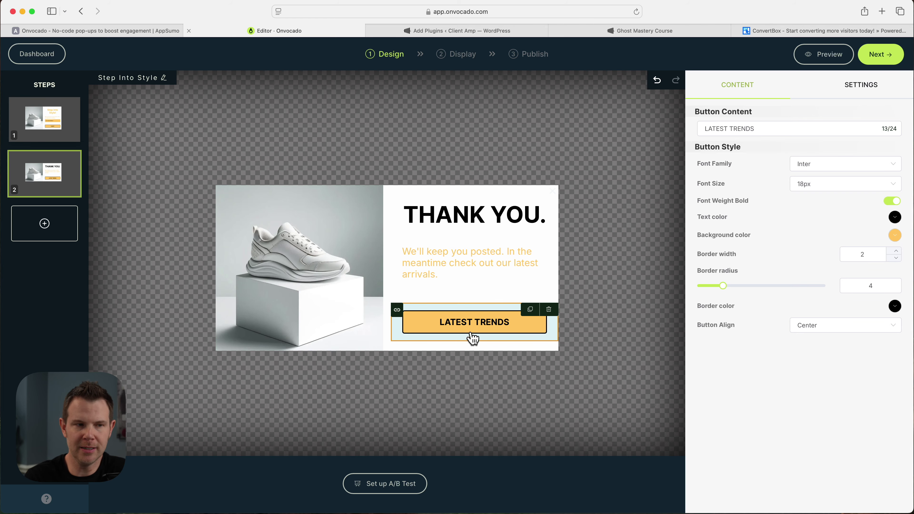
{"action": "left_click_drag", "start_coordinate": [724, 286], "coordinate": [769, 291]}
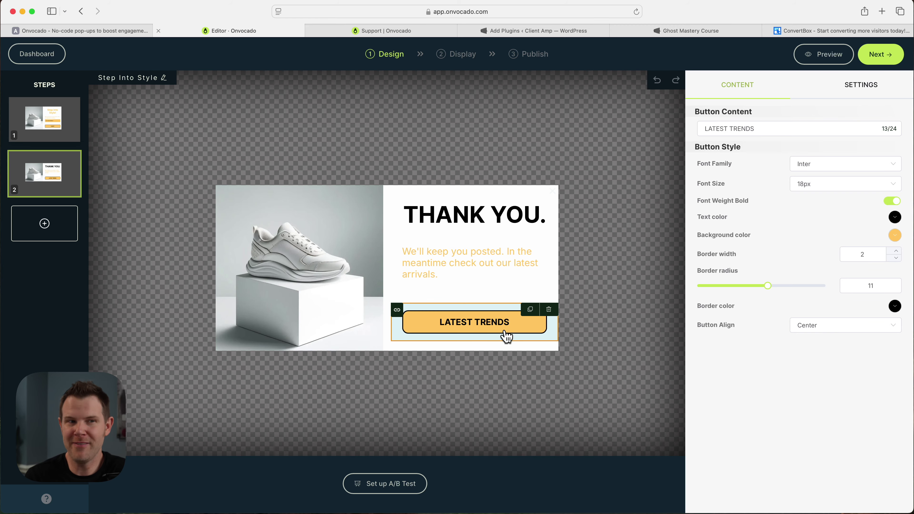
{"action": "left_click", "coordinate": [870, 87]}
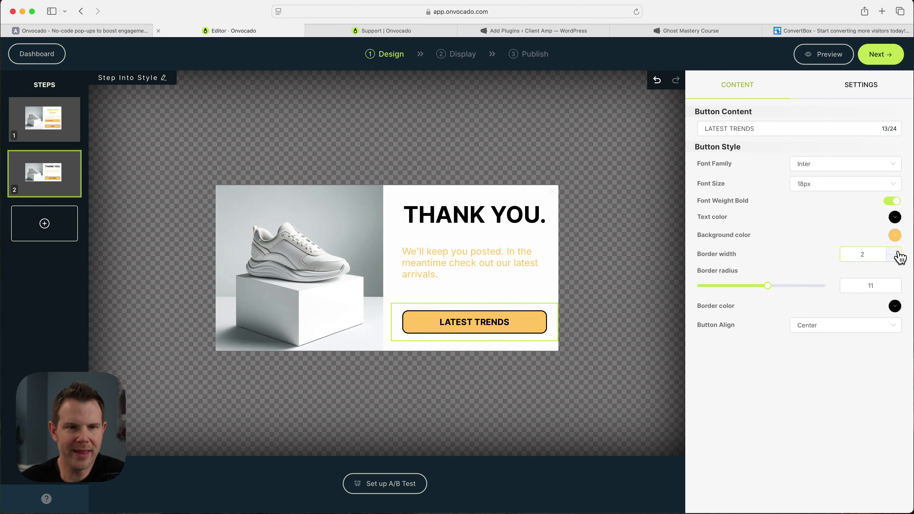
{"action": "left_click", "coordinate": [896, 252]}
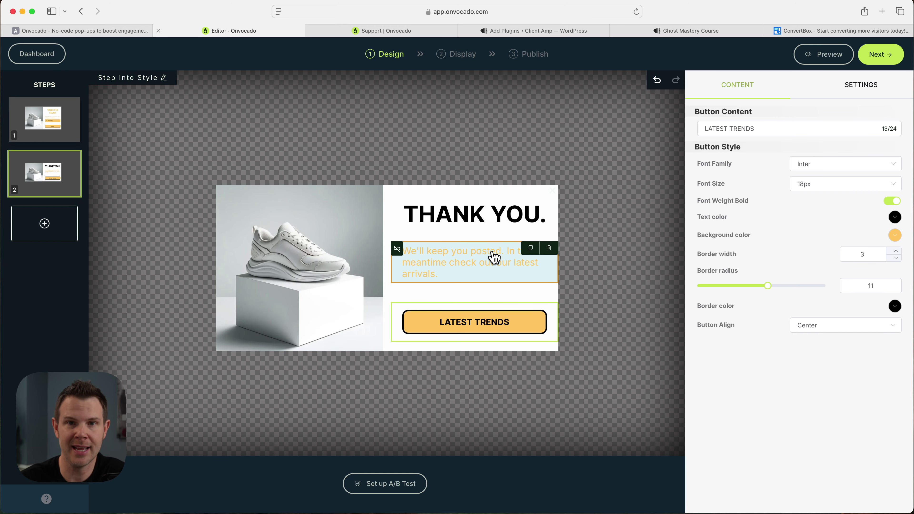
Return to step 1 and inspect the Step into Style! headline and its paragraph.
{"action": "left_click", "coordinate": [45, 119]}
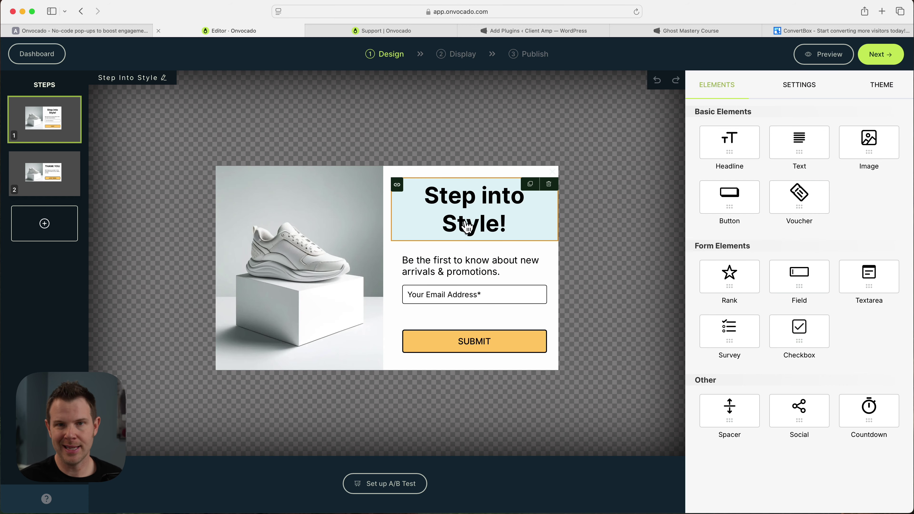
{"action": "left_click", "coordinate": [473, 218]}
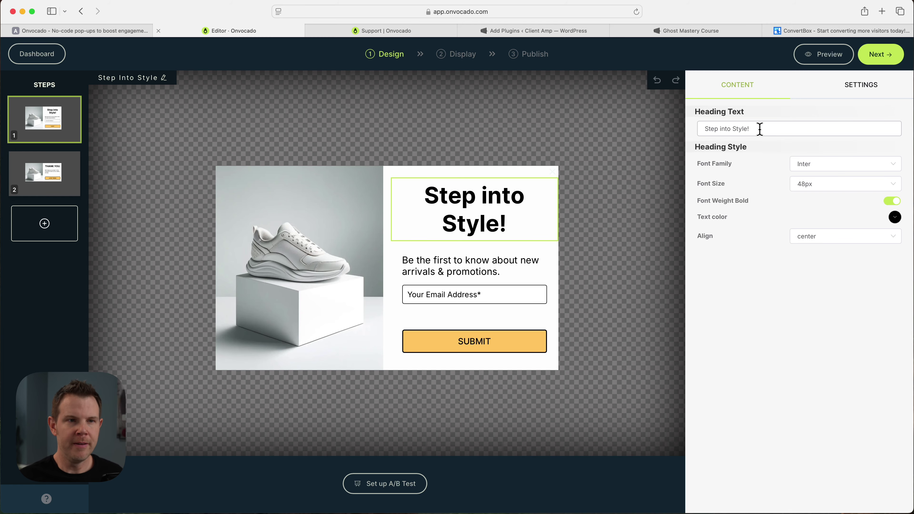
{"action": "left_click", "coordinate": [479, 266]}
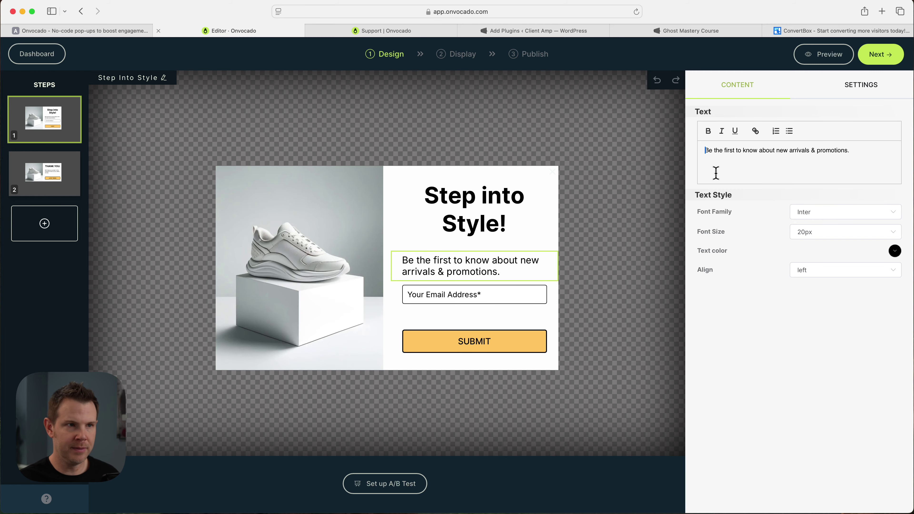
{"action": "left_click", "coordinate": [650, 205]}
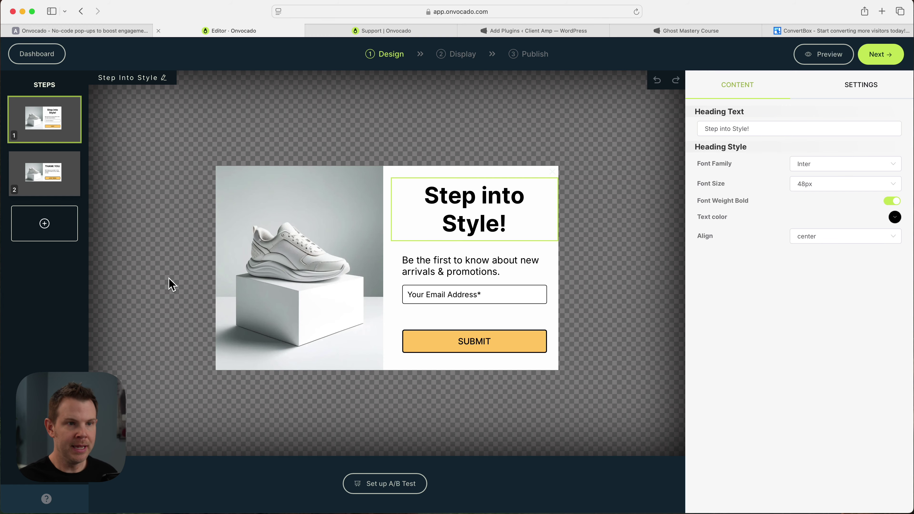
{"action": "left_click", "coordinate": [169, 285]}
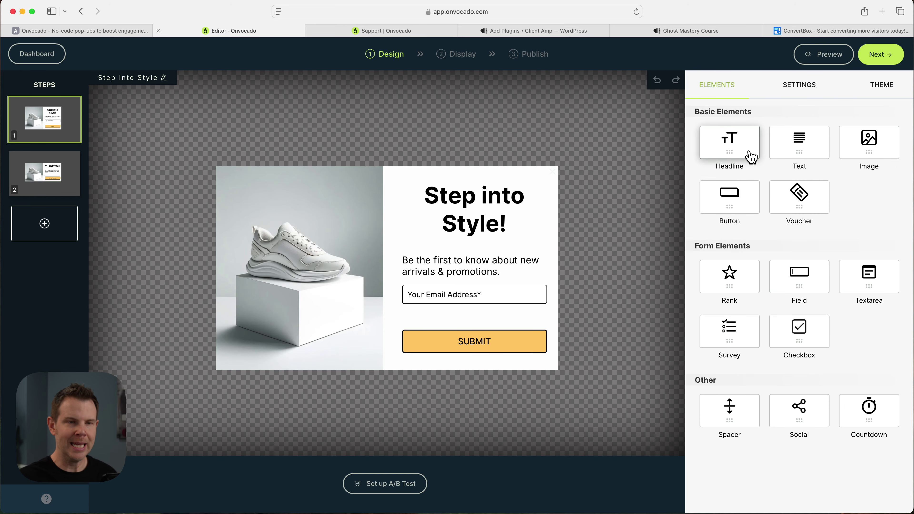
Drag headline, voucher code and countdown timer elements toward the Step into Style popup.
{"action": "left_click_drag", "start_coordinate": [734, 143], "coordinate": [829, 147]}
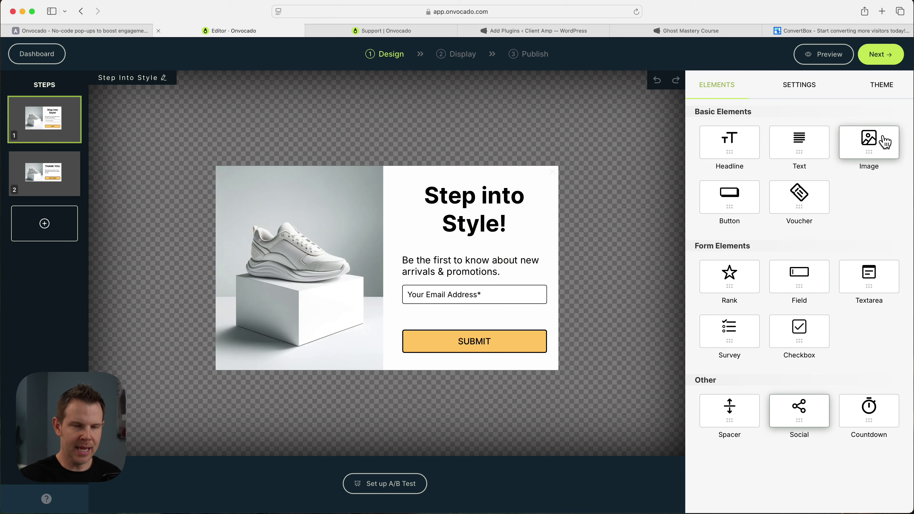
{"action": "left_click_drag", "start_coordinate": [796, 204], "coordinate": [547, 257]}
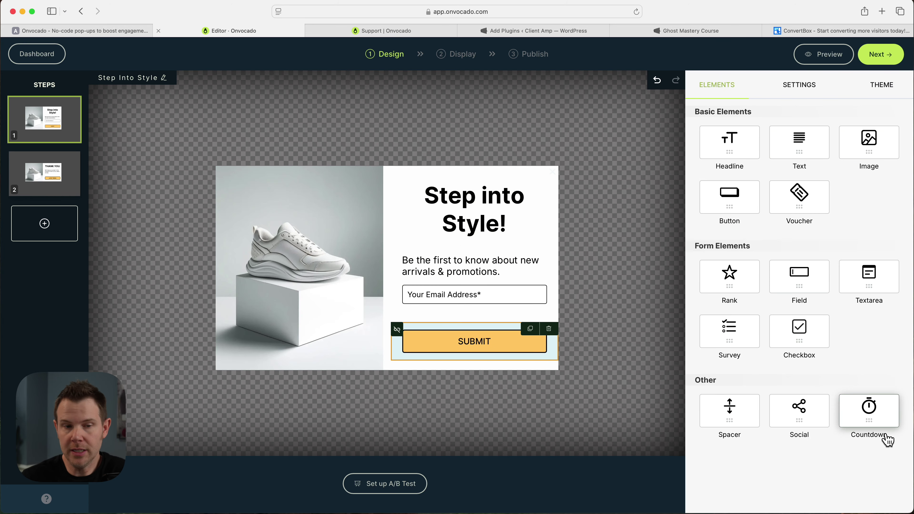
{"action": "left_click_drag", "start_coordinate": [882, 427], "coordinate": [476, 183]}
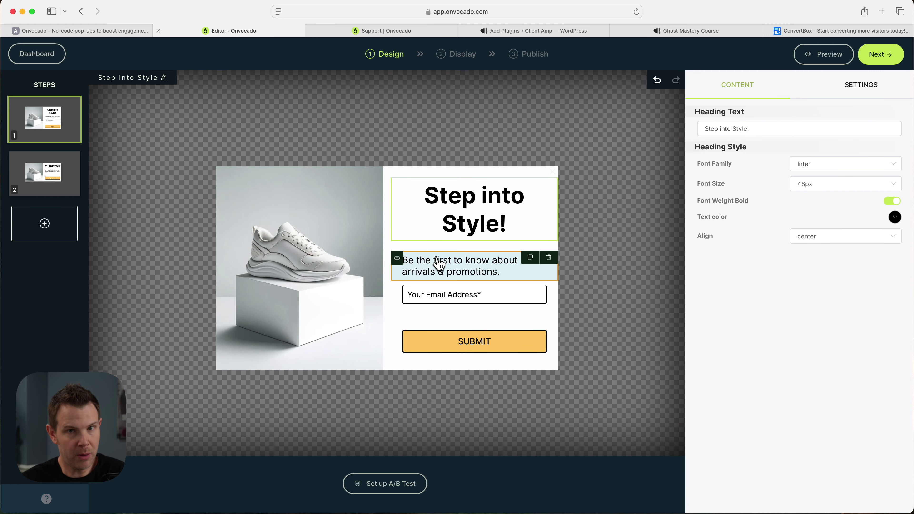
Select the sneaker image and preview Contain sizing before returning it to Full width.
{"action": "left_click", "coordinate": [306, 250]}
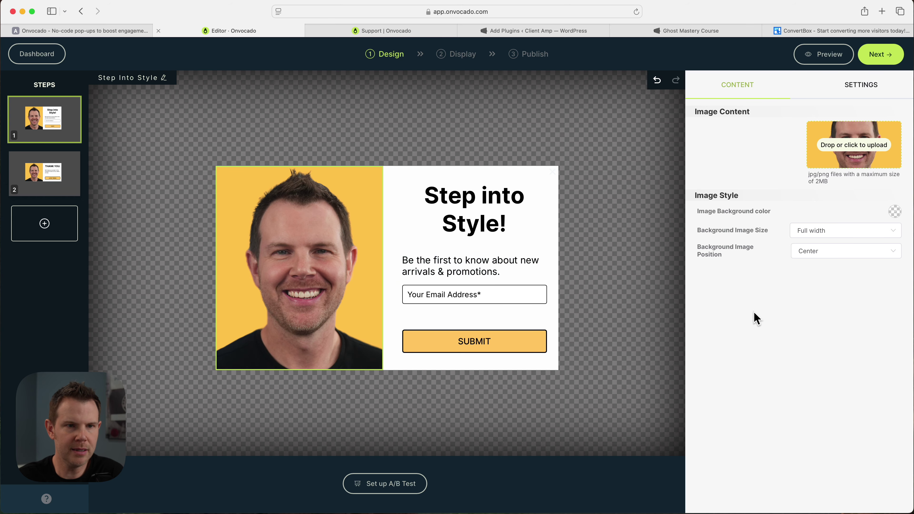
{"action": "left_click", "coordinate": [834, 234]}
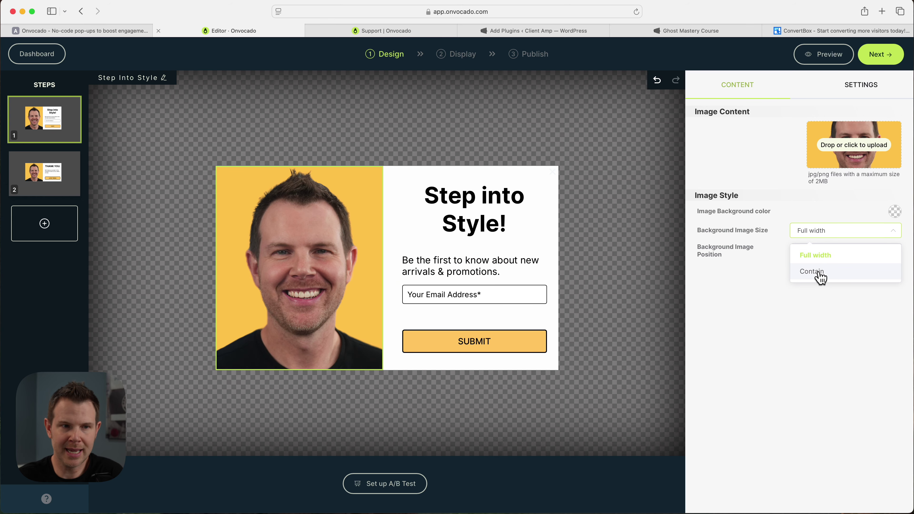
{"action": "left_click", "coordinate": [821, 273]}
{"action": "left_click", "coordinate": [824, 233]}
{"action": "left_click", "coordinate": [822, 255]}
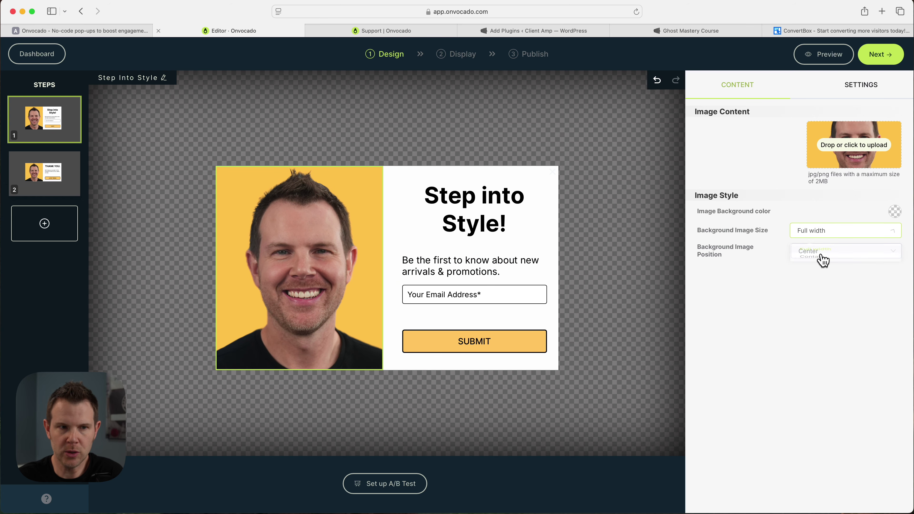
Try Top image position, then set the image position back to Center.
{"action": "left_click", "coordinate": [823, 255]}
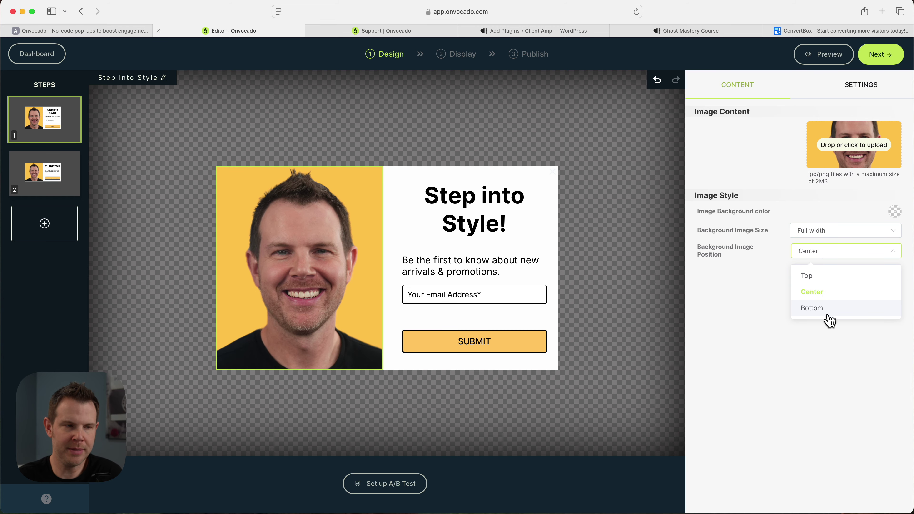
{"action": "left_click", "coordinate": [782, 369]}
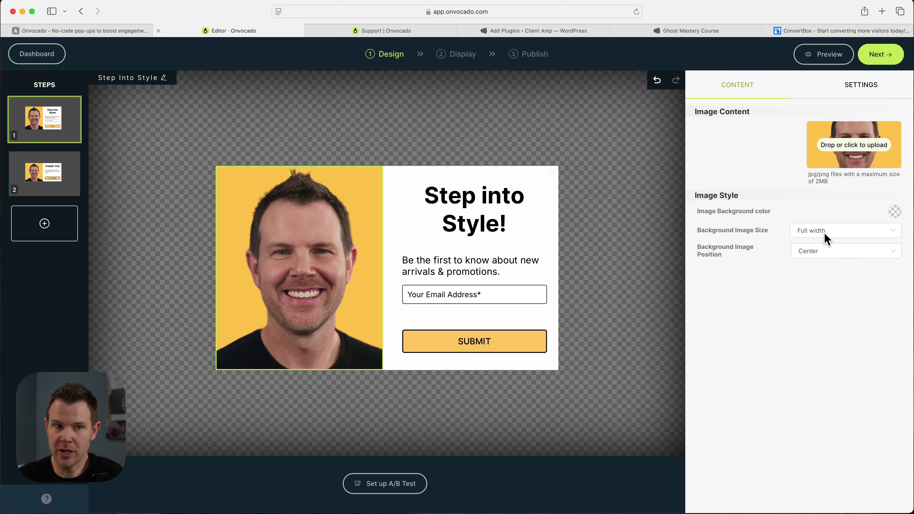
{"action": "left_click", "coordinate": [797, 255]}
{"action": "left_click", "coordinate": [810, 275]}
{"action": "left_click", "coordinate": [826, 256]}
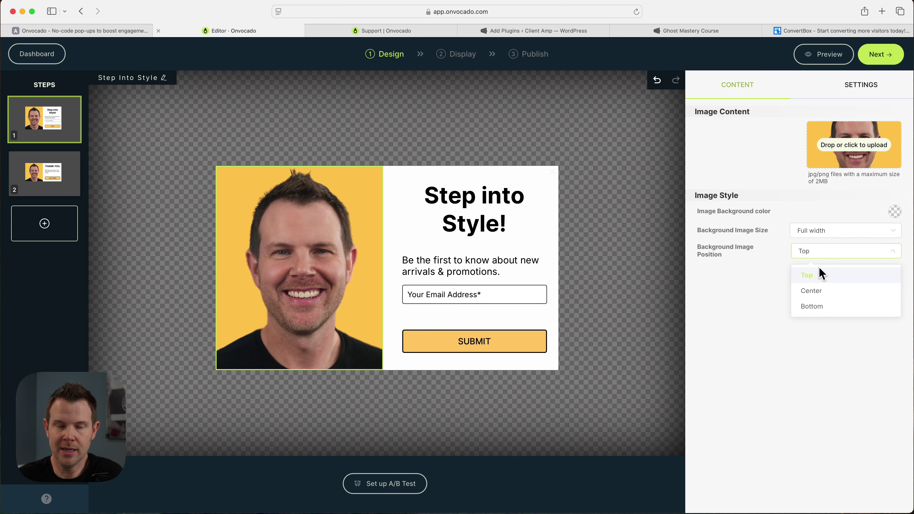
{"action": "left_click", "coordinate": [812, 291]}
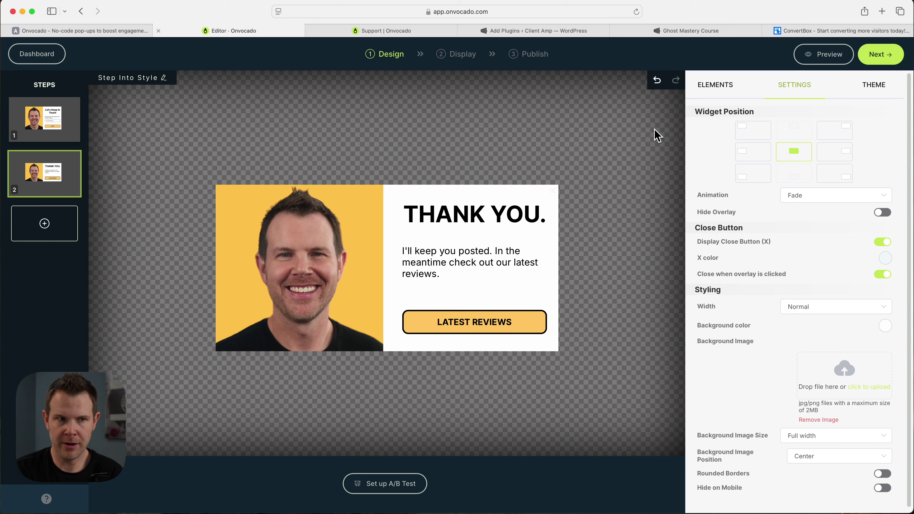
{"action": "left_click", "coordinate": [711, 93]}
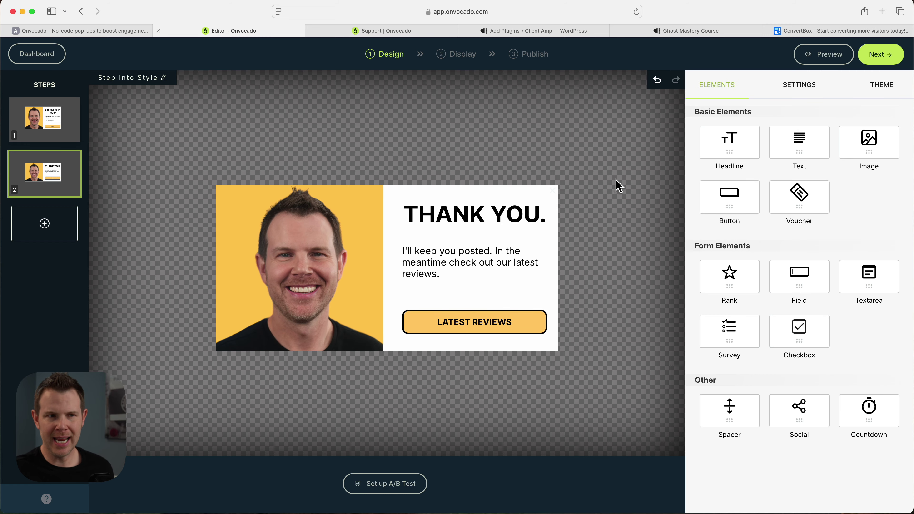
{"action": "left_click", "coordinate": [799, 92]}
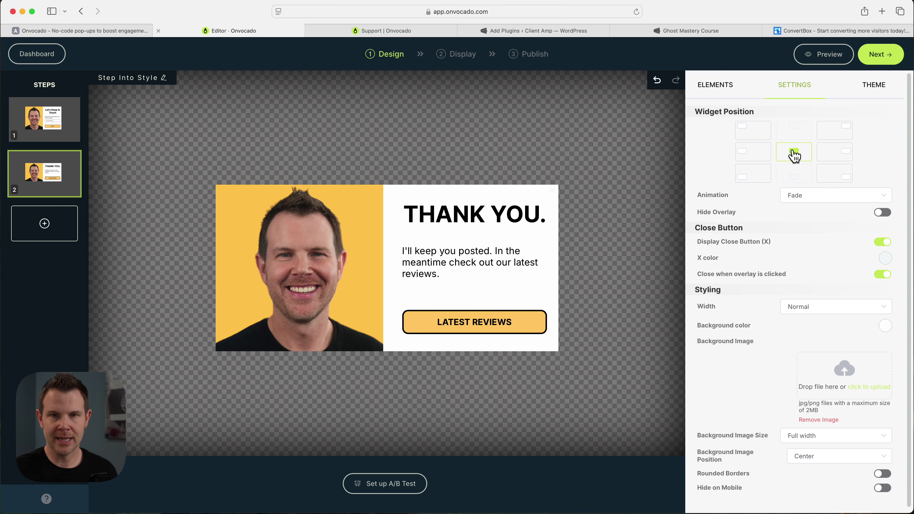
{"action": "left_click", "coordinate": [756, 134]}
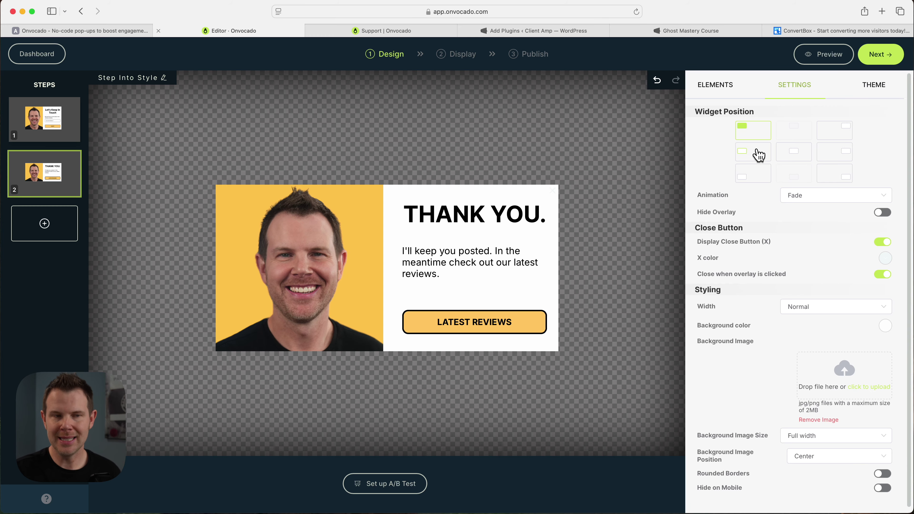
{"action": "left_click", "coordinate": [755, 157]}
{"action": "left_click", "coordinate": [760, 179]}
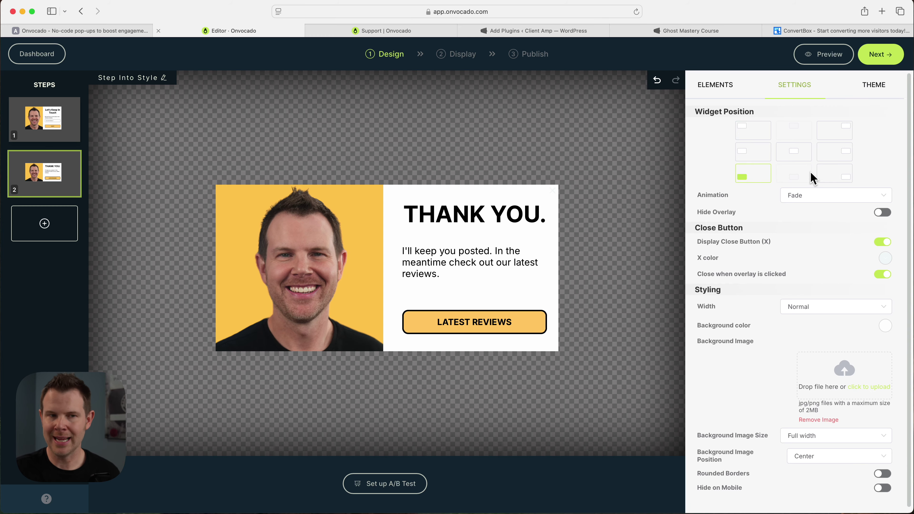
{"action": "left_click", "coordinate": [796, 153]}
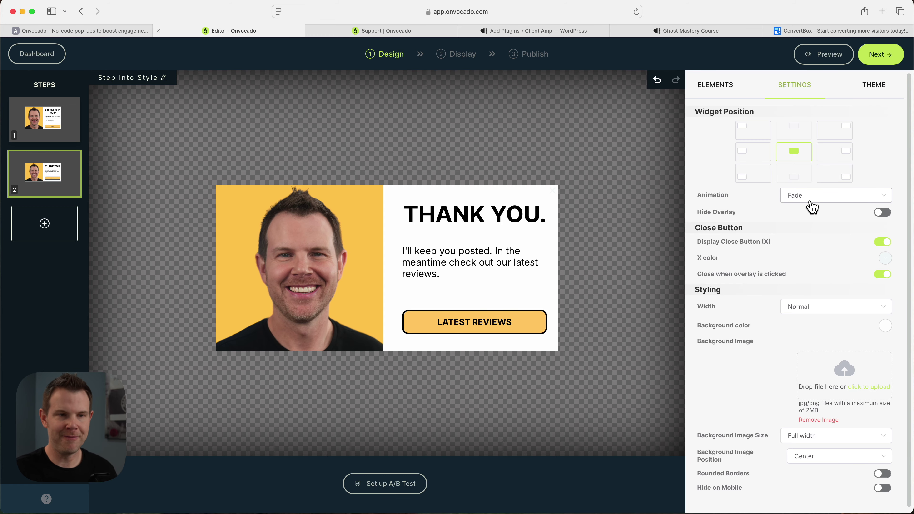
{"action": "left_click", "coordinate": [813, 202]}
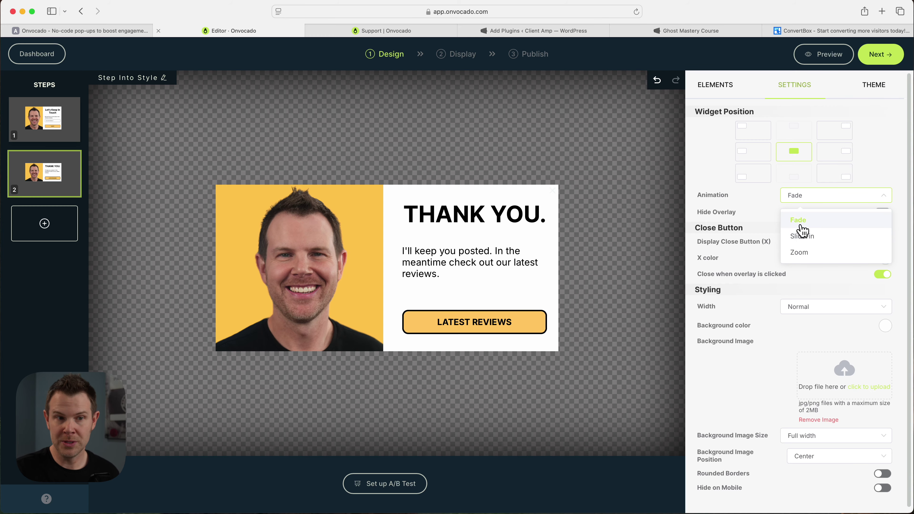
{"action": "left_click", "coordinate": [774, 204]}
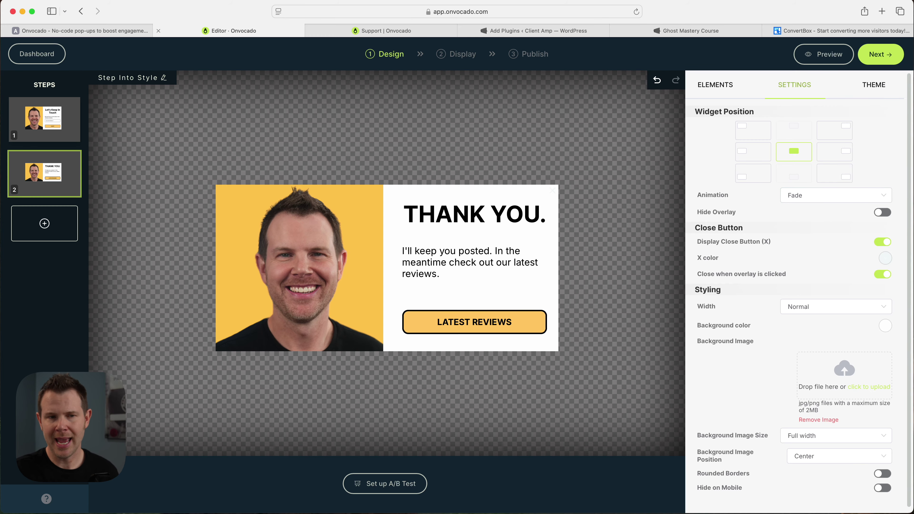
{"action": "left_click", "coordinate": [889, 213]}
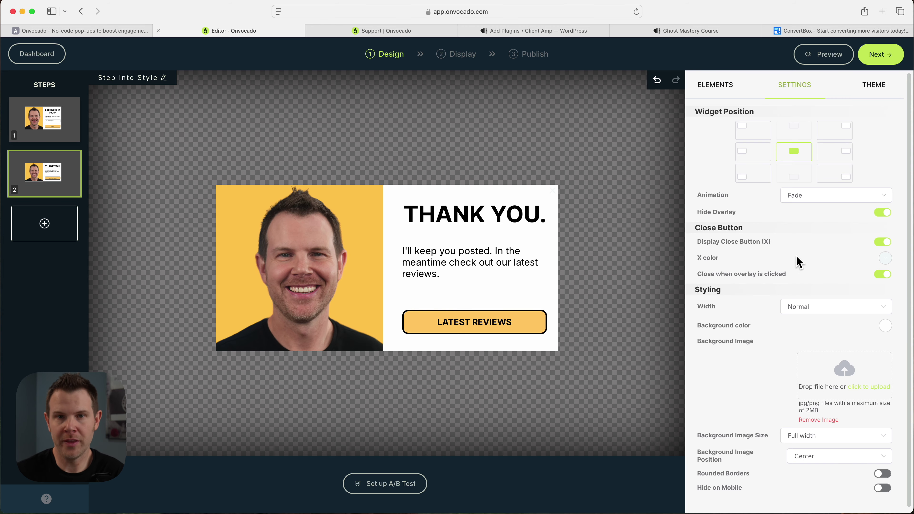
{"action": "key", "text": "super+z"}
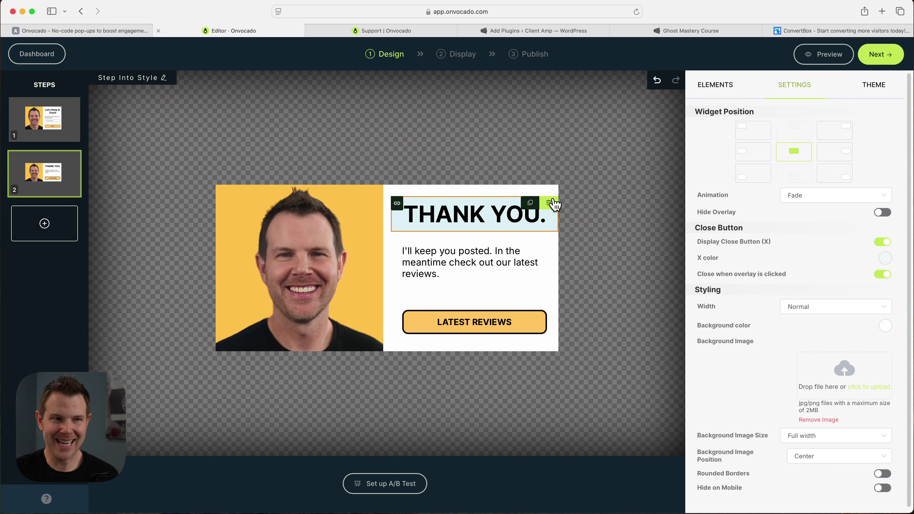
Make the popup's close X black.
{"action": "left_click", "coordinate": [886, 259]}
{"action": "left_click", "coordinate": [838, 286]}
{"action": "left_click_drag", "start_coordinate": [839, 292], "coordinate": [756, 360]}
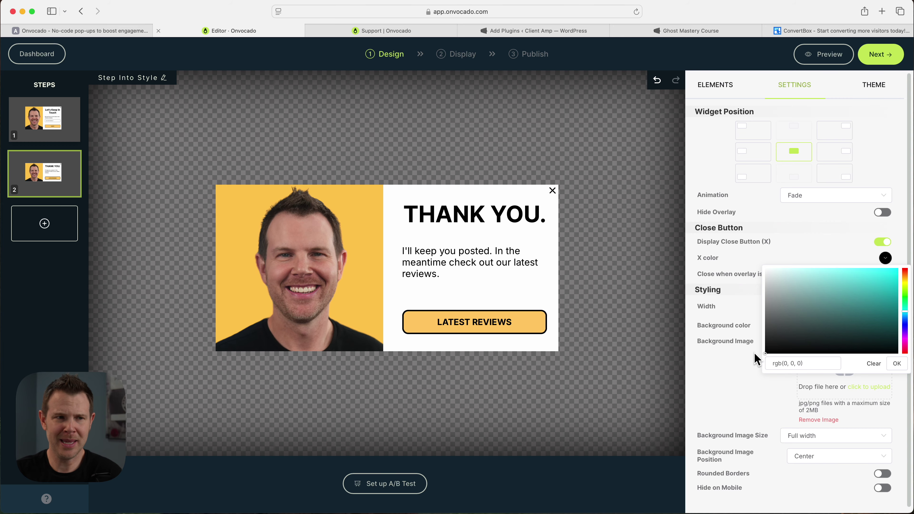
{"action": "left_click", "coordinate": [776, 233]}
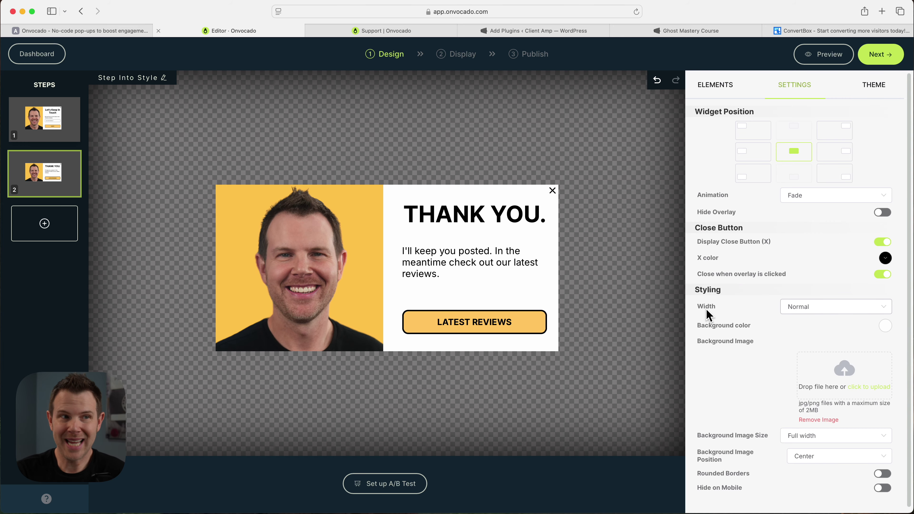
Try Small and Large popup widths, then set the width back to Normal.
{"action": "left_click", "coordinate": [829, 309]}
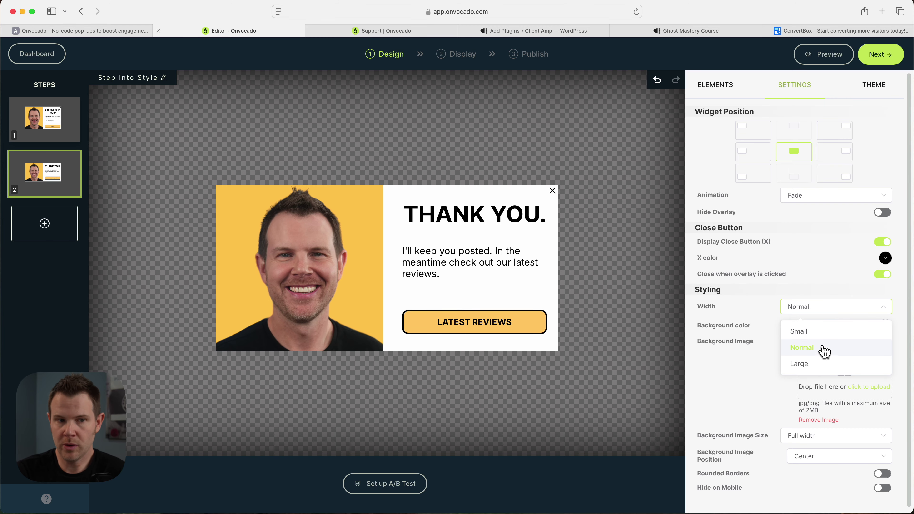
{"action": "left_click", "coordinate": [817, 330]}
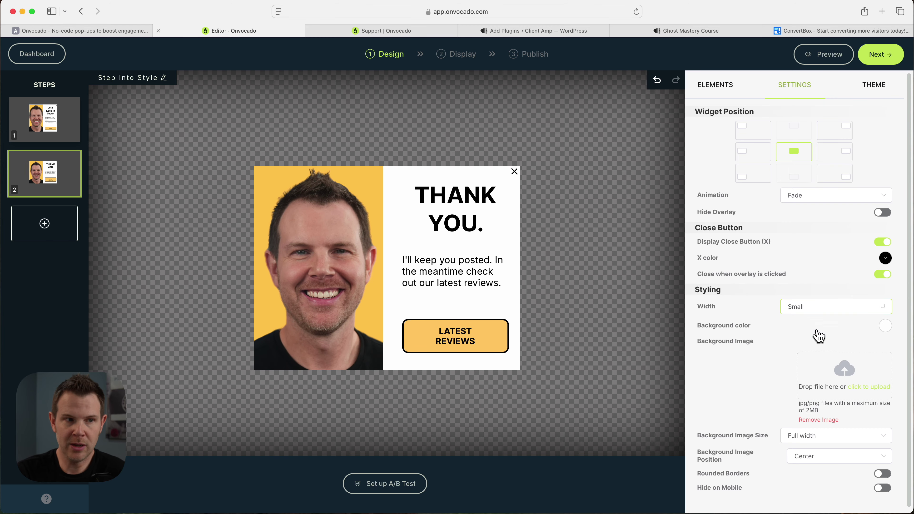
{"action": "left_click", "coordinate": [820, 309]}
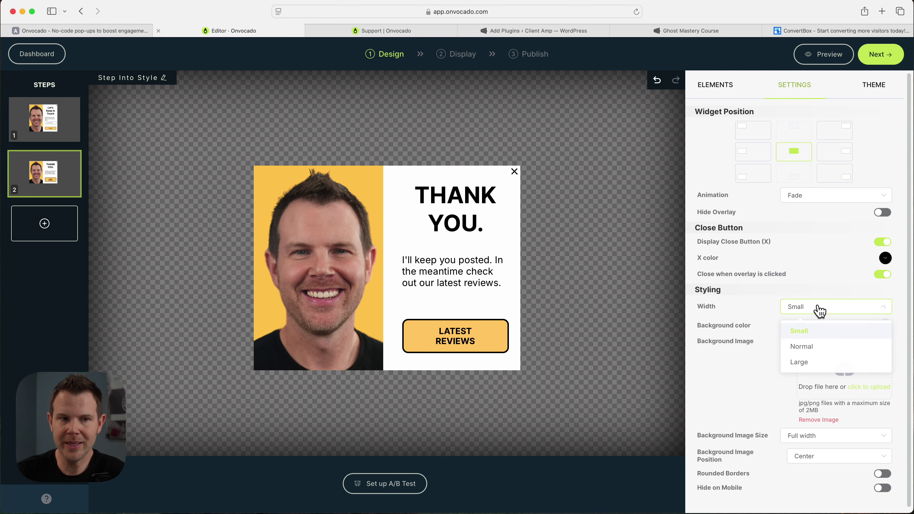
{"action": "left_click", "coordinate": [818, 364]}
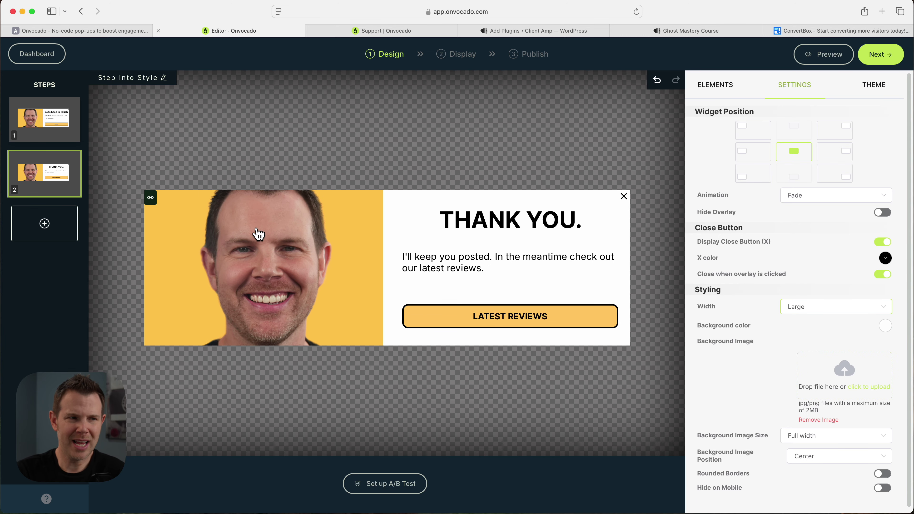
{"action": "left_click", "coordinate": [792, 316]}
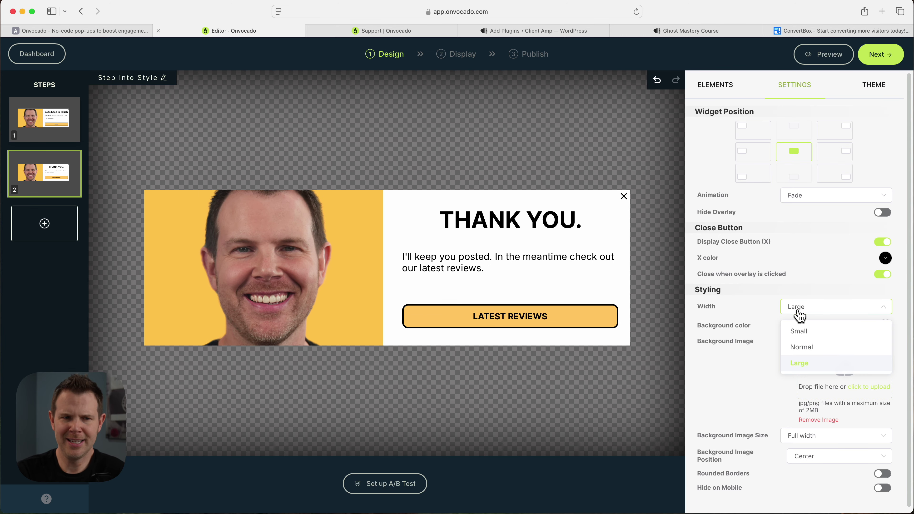
{"action": "left_click", "coordinate": [808, 348]}
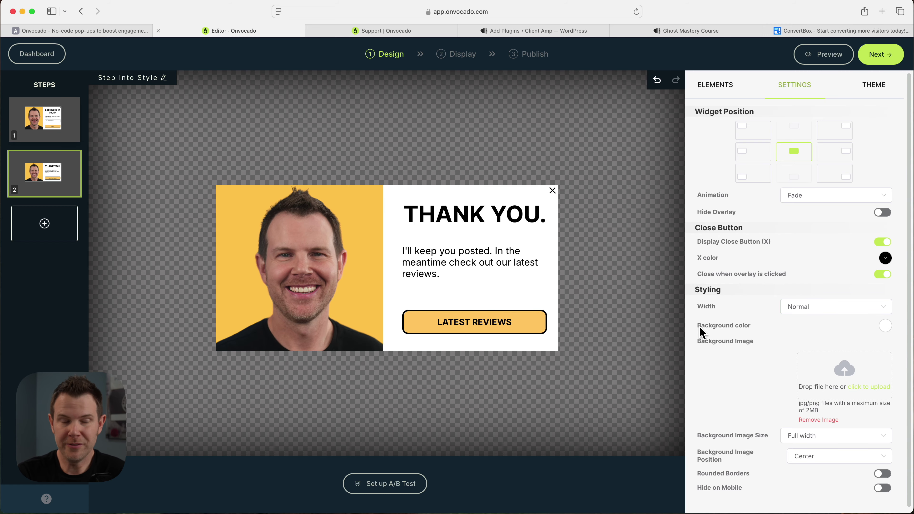
Try pink and light grey popup backgrounds, then set the background back to white.
{"action": "left_click", "coordinate": [495, 177]}
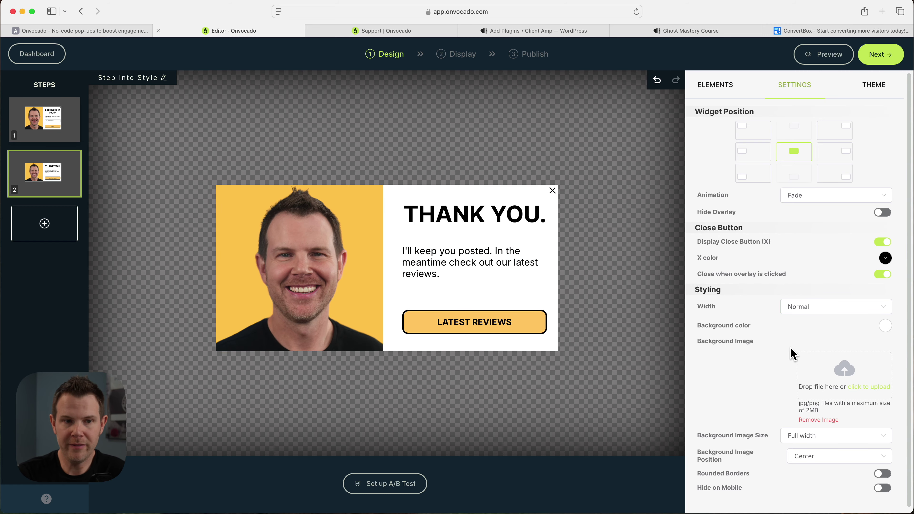
{"action": "left_click", "coordinate": [886, 326]}
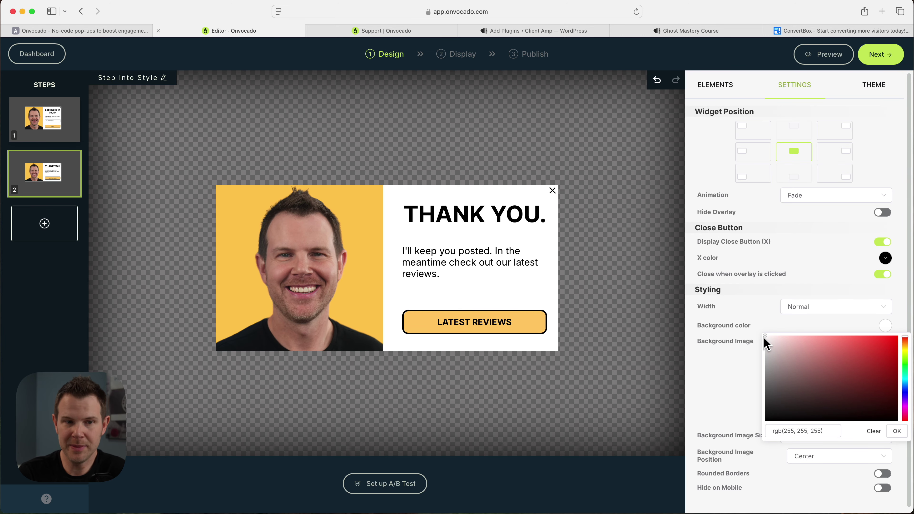
{"action": "left_click", "coordinate": [808, 343]}
{"action": "mouse_move", "coordinate": [810, 347]}
{"action": "left_mouse_down"}
{"action": "mouse_move", "coordinate": [882, 373]}
{"action": "mouse_move", "coordinate": [827, 414]}
{"action": "mouse_move", "coordinate": [742, 431]}
{"action": "mouse_move", "coordinate": [734, 342]}
{"action": "left_mouse_up"}
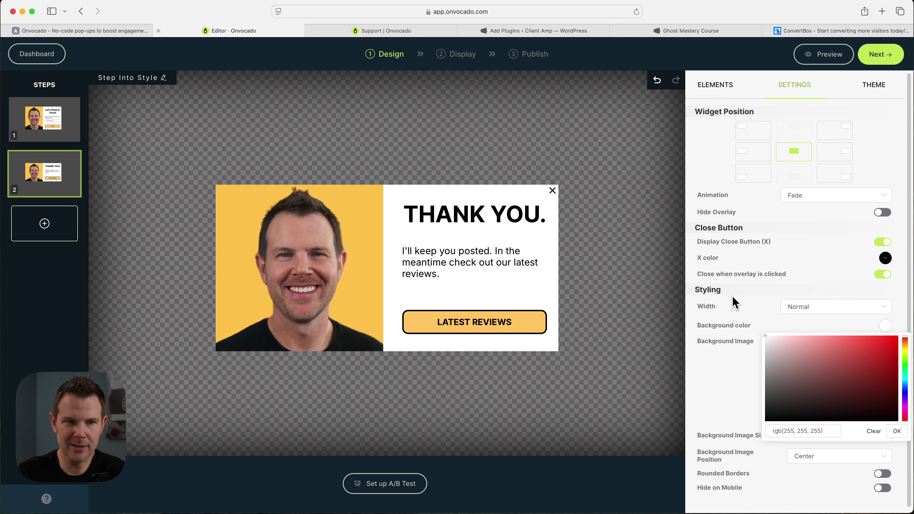
{"action": "left_click", "coordinate": [738, 302]}
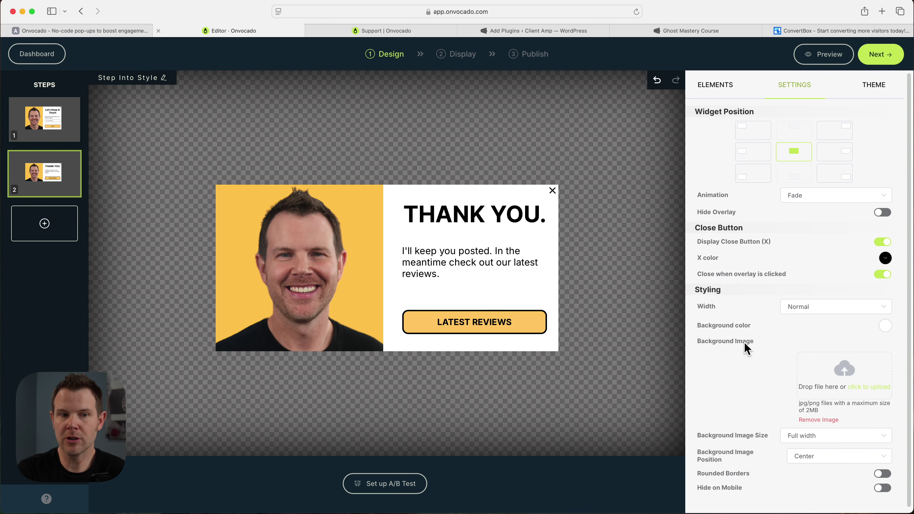
Round the popup's corners and switch on Hide on Mobile for the thank-you step.
{"action": "scroll", "coordinate": [882, 479], "scroll_direction": "down", "scroll_amount": 1}
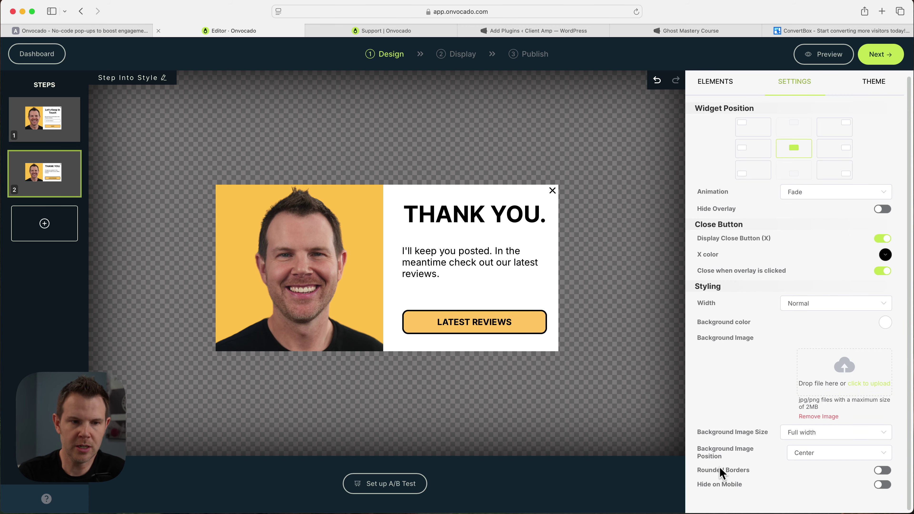
{"action": "left_click", "coordinate": [883, 471]}
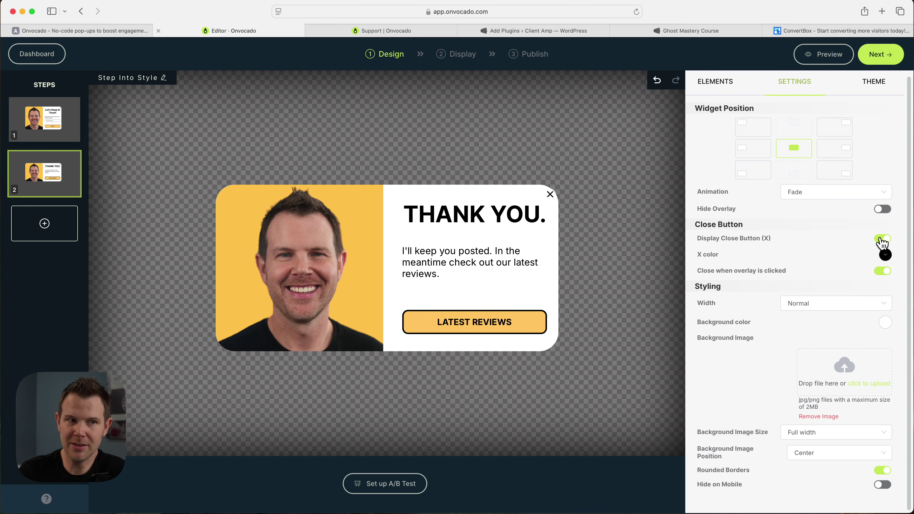
{"action": "scroll", "coordinate": [883, 243], "scroll_direction": "up", "scroll_amount": 1}
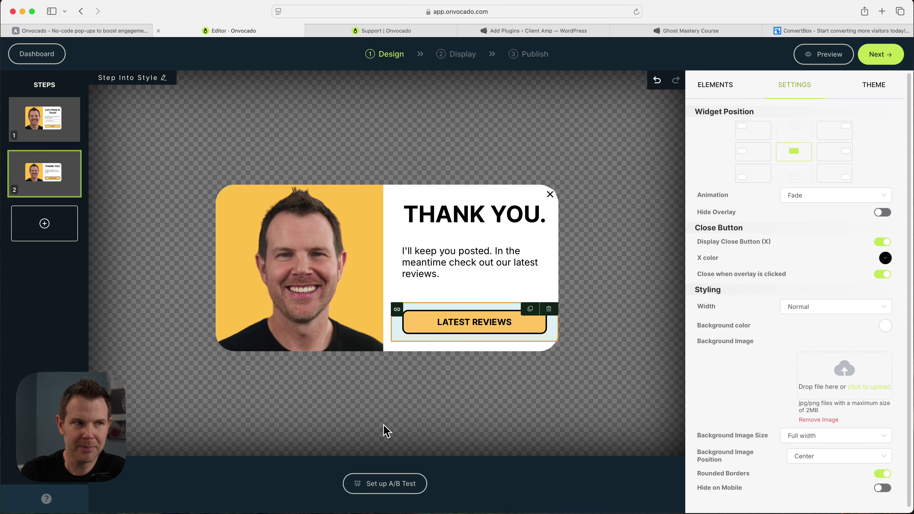
{"action": "left_click", "coordinate": [883, 490]}
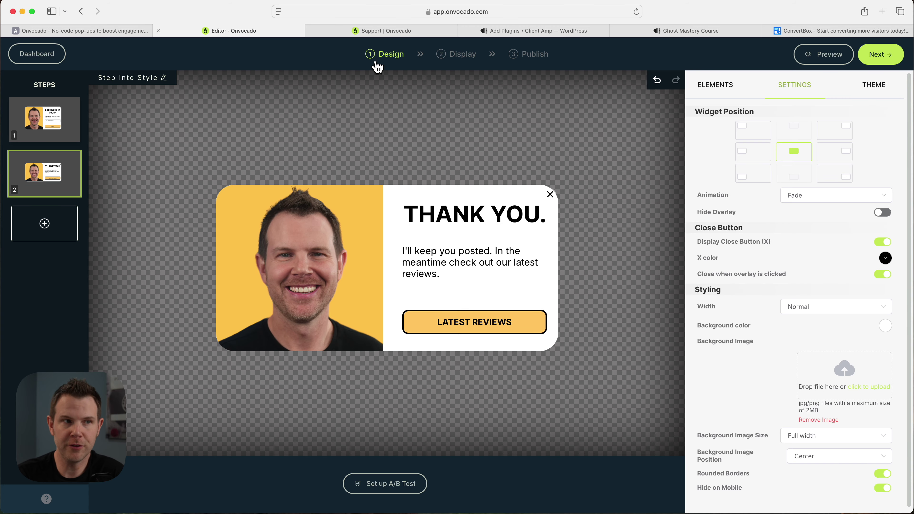
Open Display settings, try the Click-based trigger, and scroll down to the Frequency settings.
{"action": "left_click", "coordinate": [456, 57]}
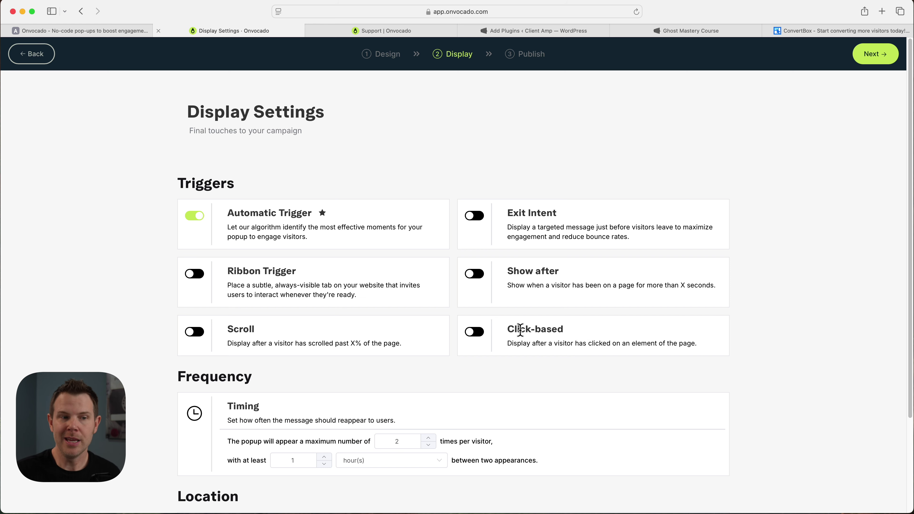
{"action": "left_click", "coordinate": [479, 338]}
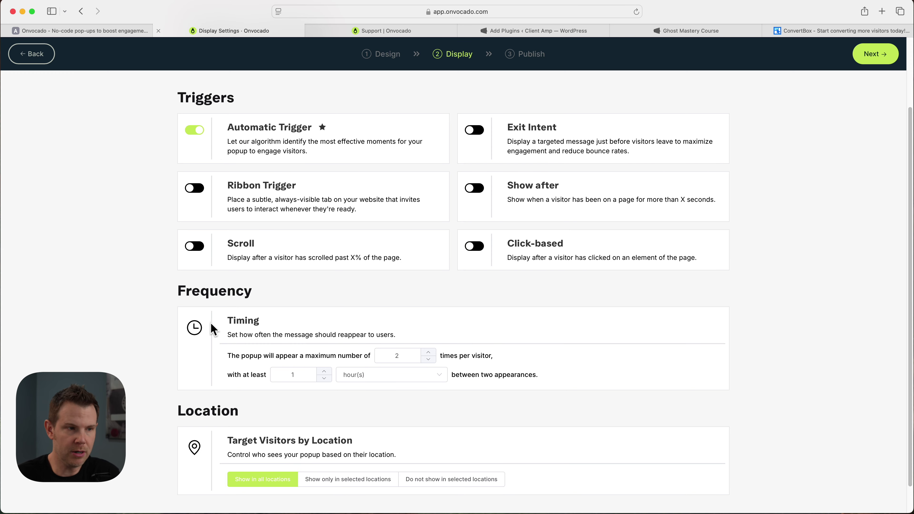
{"action": "scroll", "coordinate": [205, 307], "scroll_direction": "down", "scroll_amount": 2}
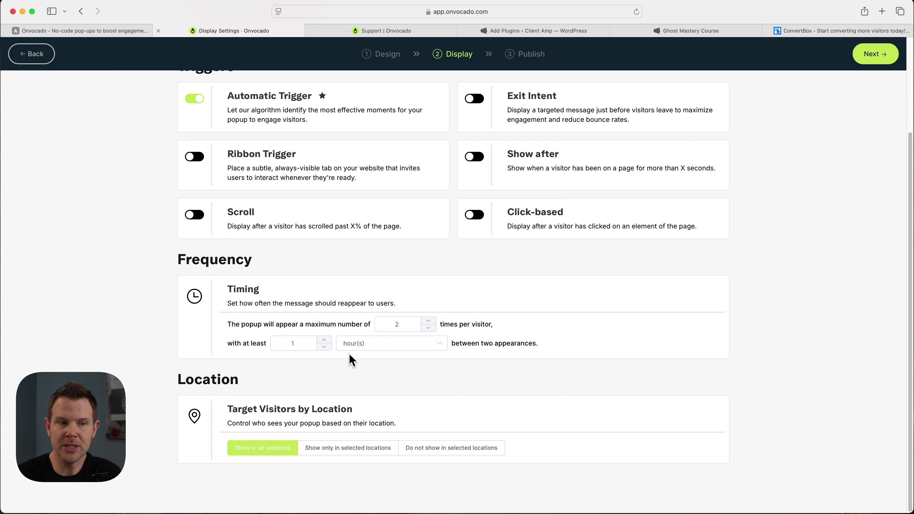
Keep the repeat gap in hours and targeting on all locations, then continue to Final Setup.
{"action": "left_click", "coordinate": [441, 346]}
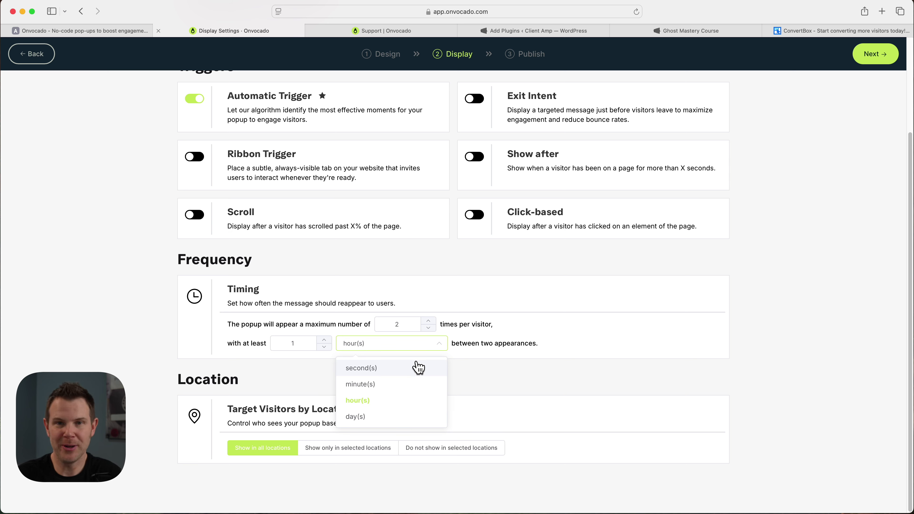
{"action": "left_click", "coordinate": [406, 400]}
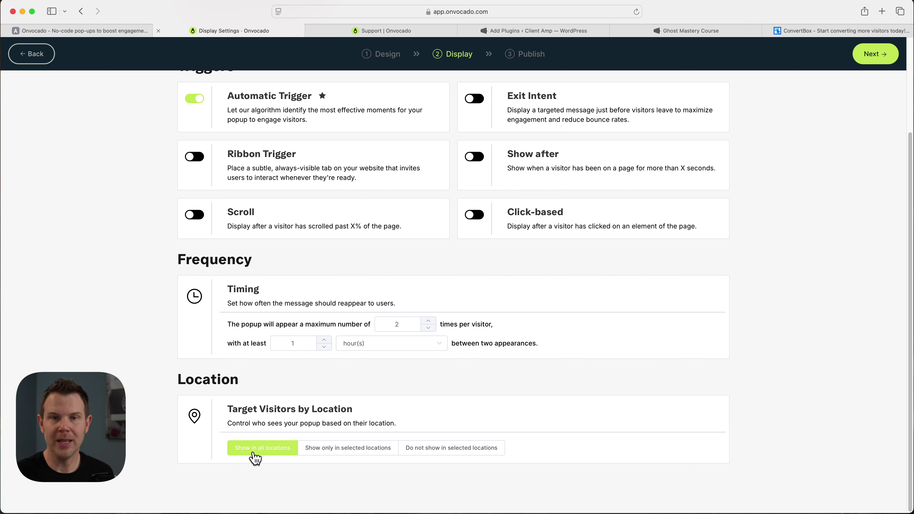
{"action": "left_click", "coordinate": [354, 454]}
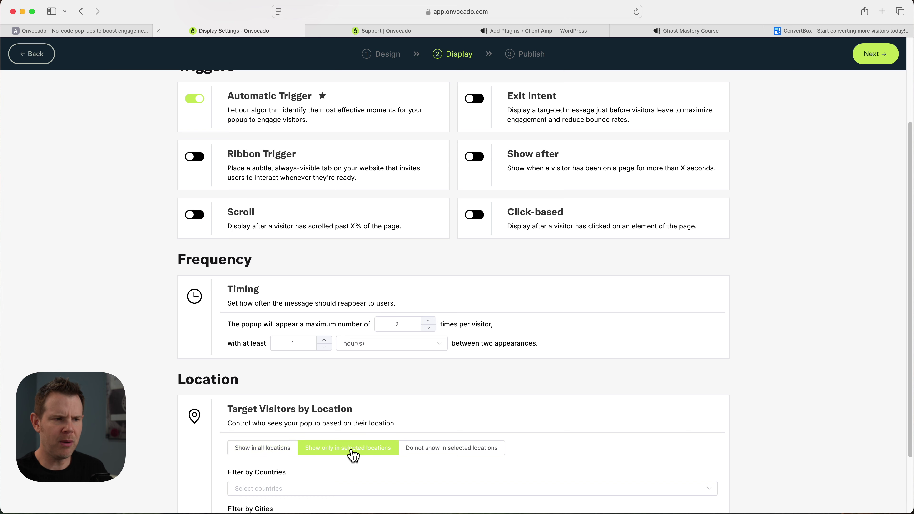
{"action": "scroll", "coordinate": [353, 453], "scroll_direction": "down", "scroll_amount": 2}
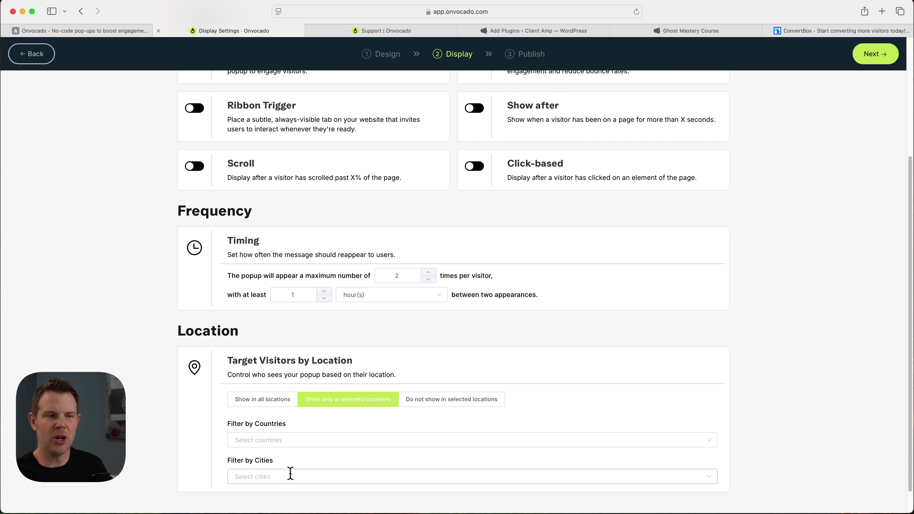
{"action": "left_click", "coordinate": [281, 474]}
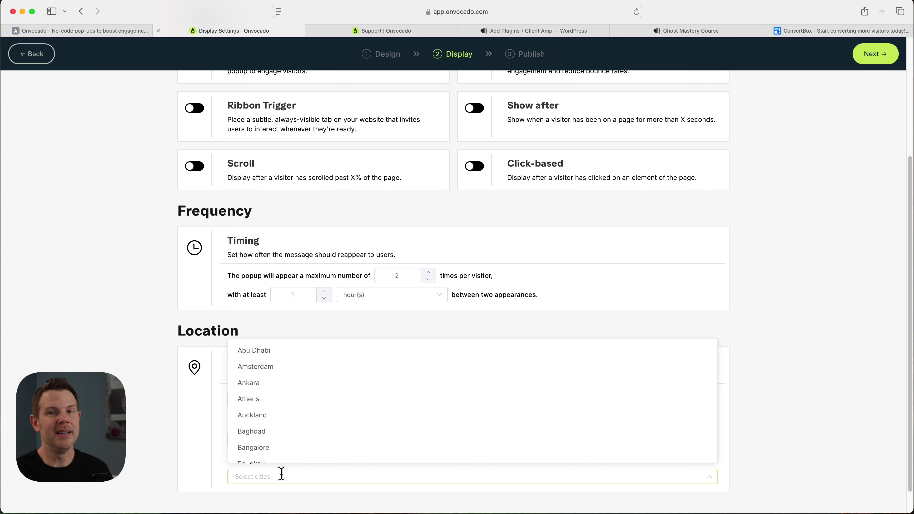
{"action": "left_click", "coordinate": [261, 452]}
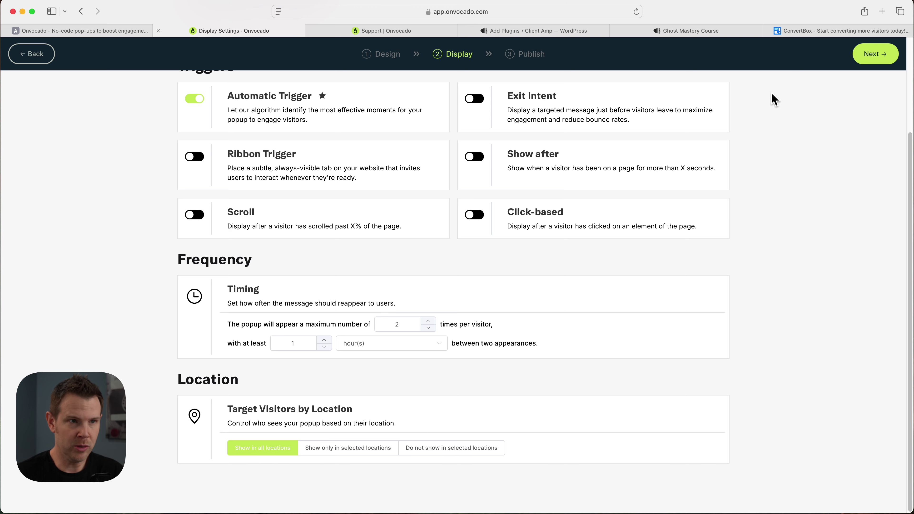
{"action": "left_click", "coordinate": [875, 54]}
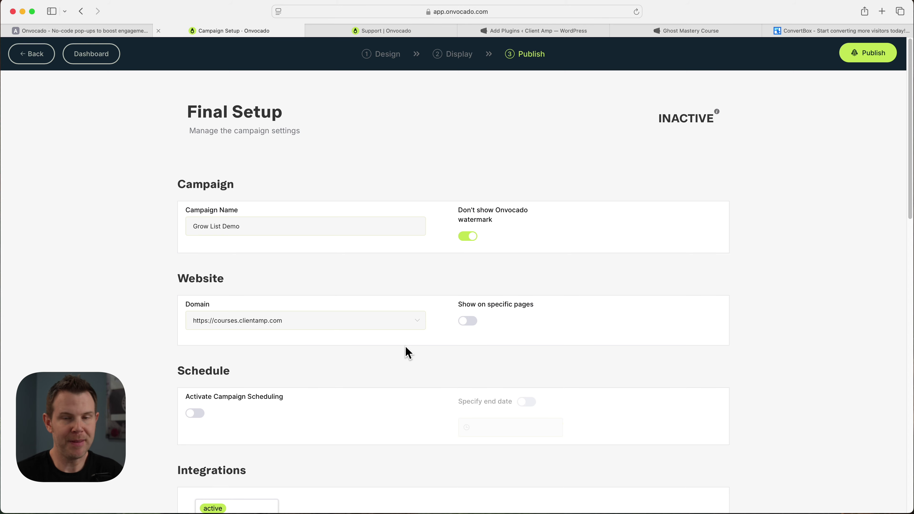
Try page-specific targeting, switch it back off, and turn on campaign scheduling.
{"action": "left_click", "coordinate": [468, 321]}
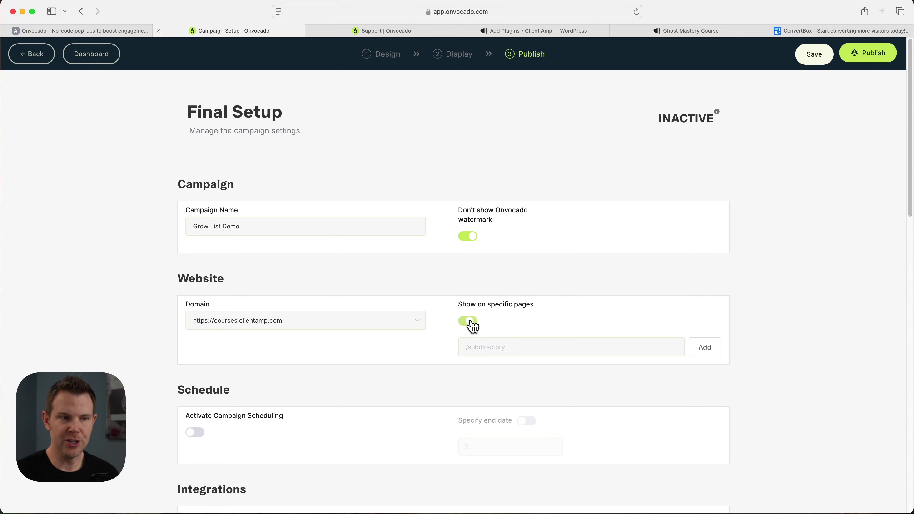
{"action": "left_click", "coordinate": [493, 351]}
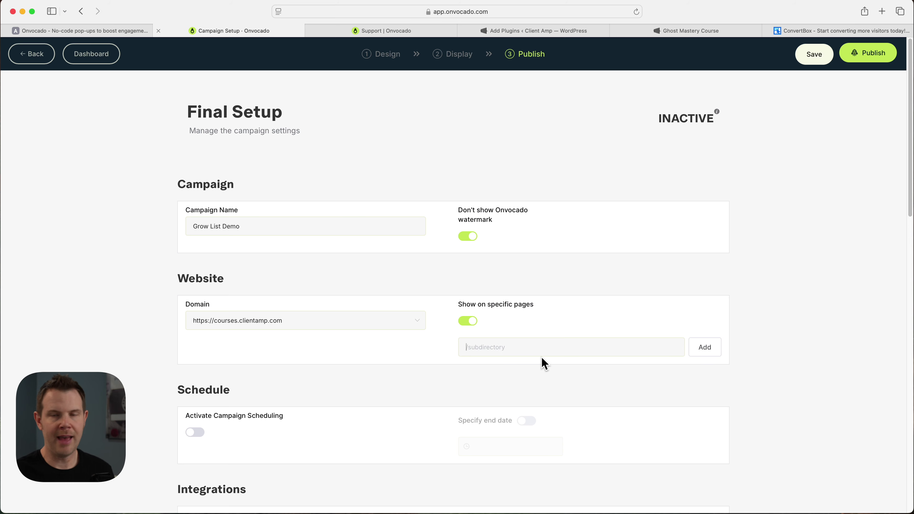
{"action": "left_click", "coordinate": [468, 321]}
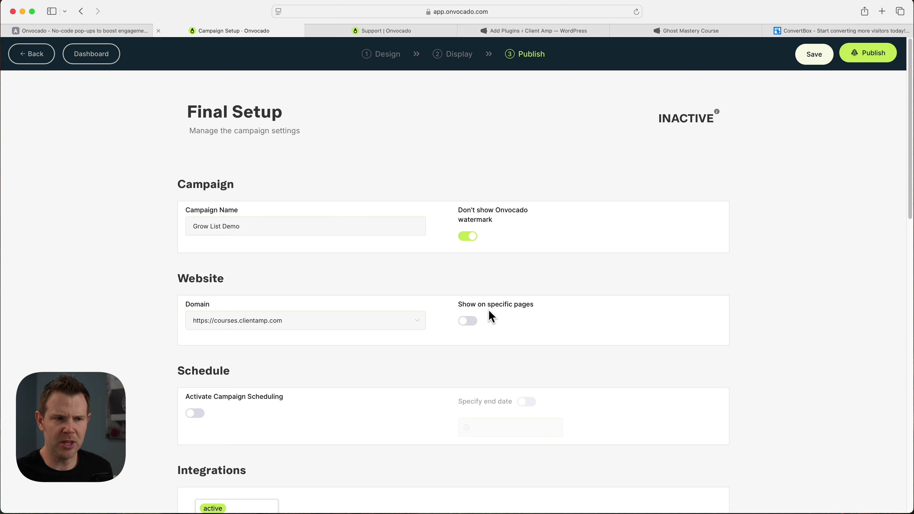
{"action": "scroll", "coordinate": [382, 410], "scroll_direction": "down", "scroll_amount": 3}
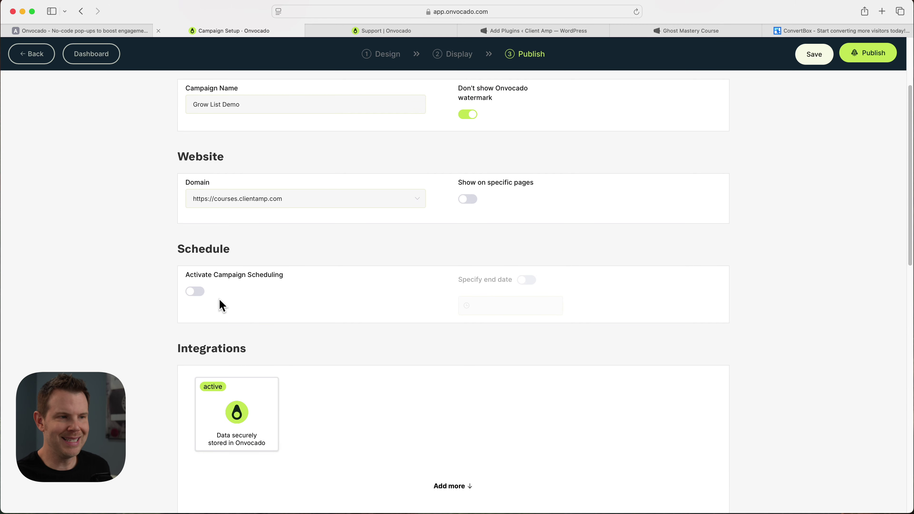
{"action": "left_click", "coordinate": [196, 292]}
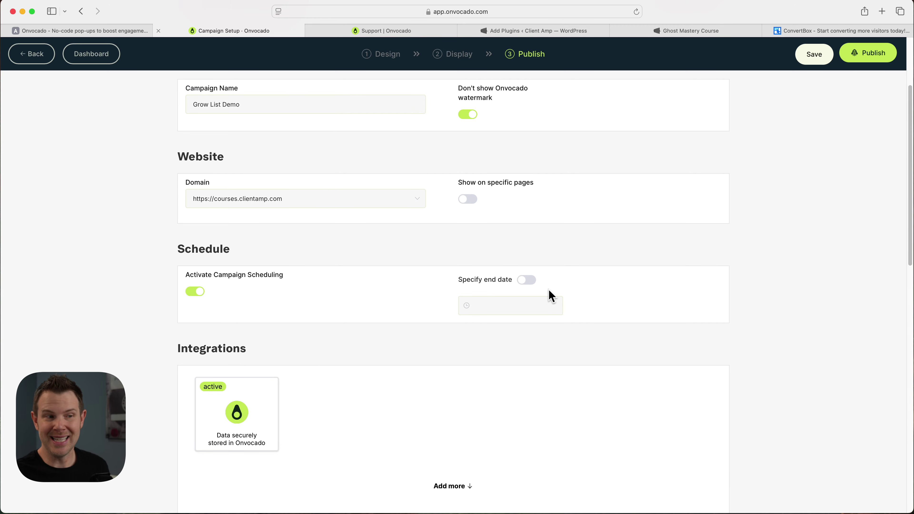
{"action": "scroll", "coordinate": [287, 206], "scroll_direction": "down", "scroll_amount": 6}
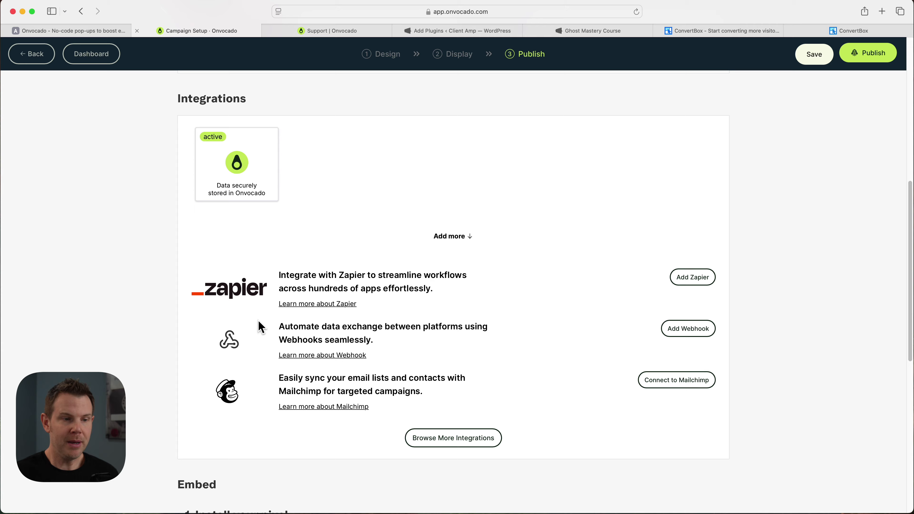
Browse the full email integrations list and compare it with ConvertBox's integrations.
{"action": "left_click", "coordinate": [474, 442]}
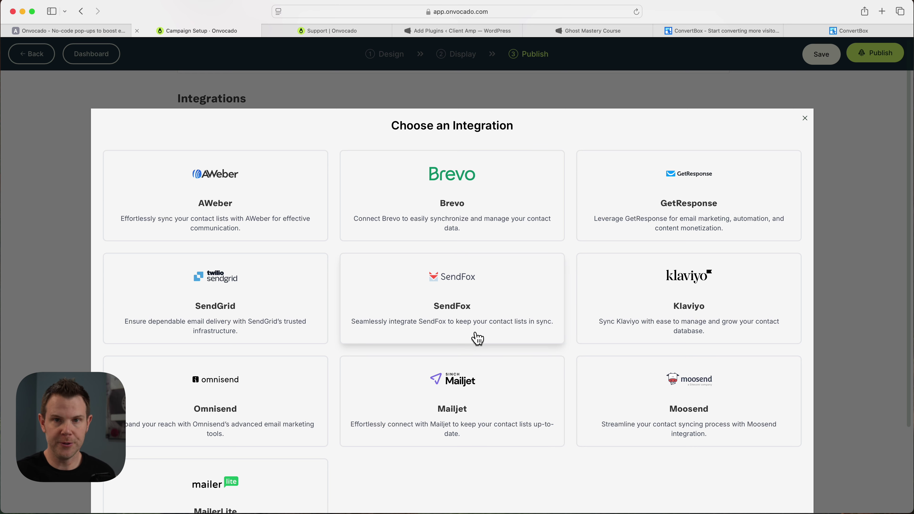
{"action": "scroll", "coordinate": [640, 281], "scroll_direction": "down", "scroll_amount": 1}
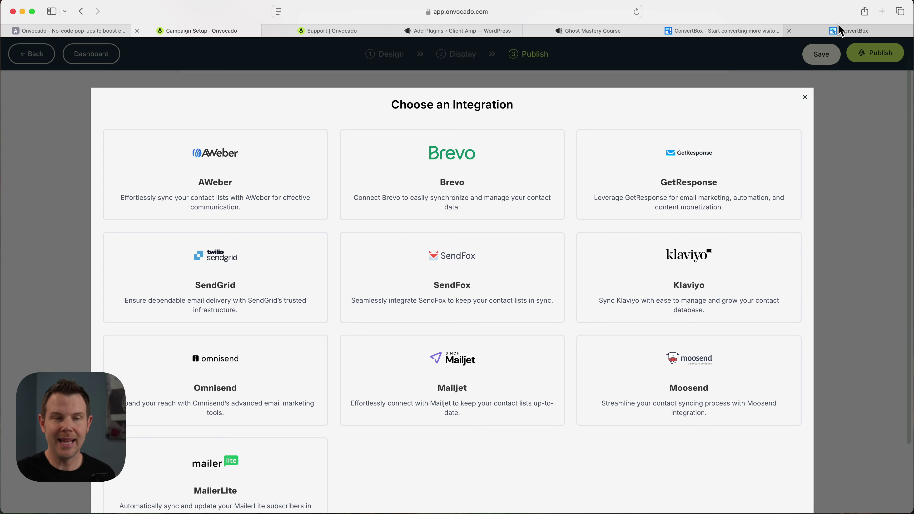
{"action": "left_click", "coordinate": [851, 32]}
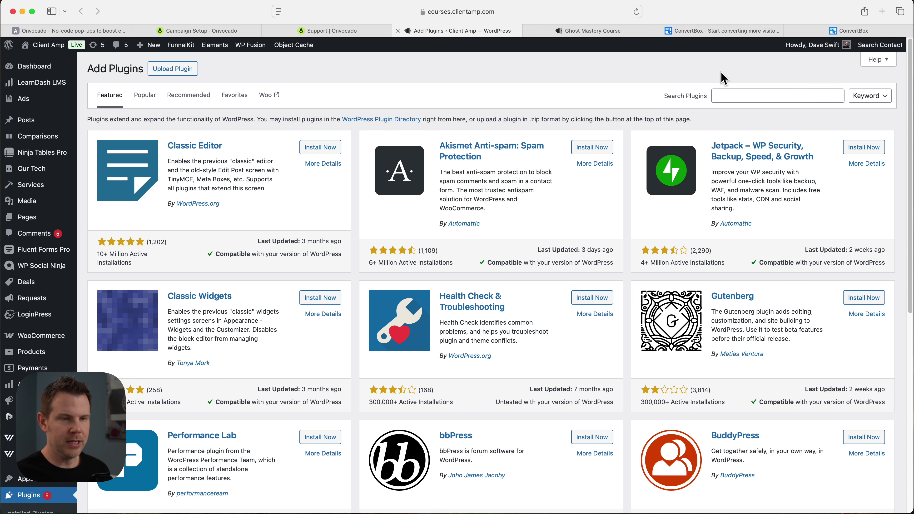
Search for onvocado in WordPress plugins, install and activate it, then open Settings > Onvocado.
{"action": "left_click", "coordinate": [727, 93]}
{"action": "type", "text": "onvocado"}
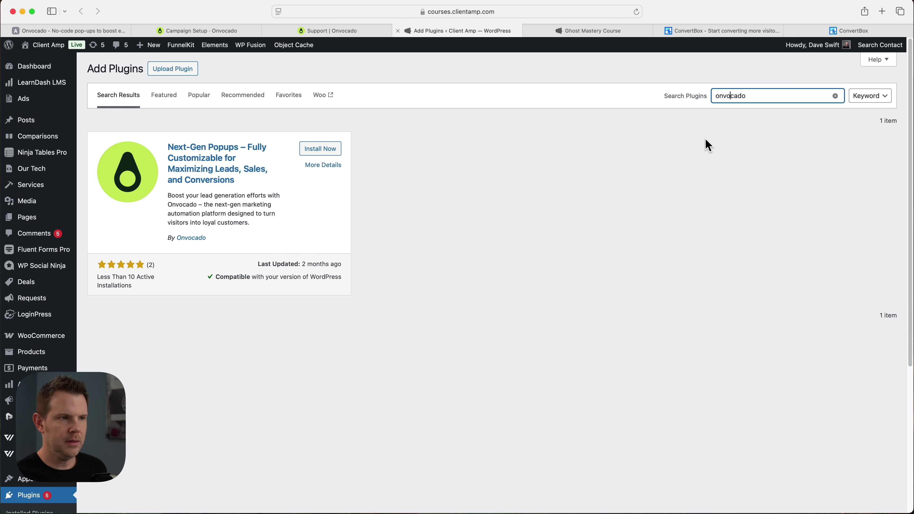
{"action": "left_click", "coordinate": [327, 152]}
{"action": "left_click", "coordinate": [325, 151]}
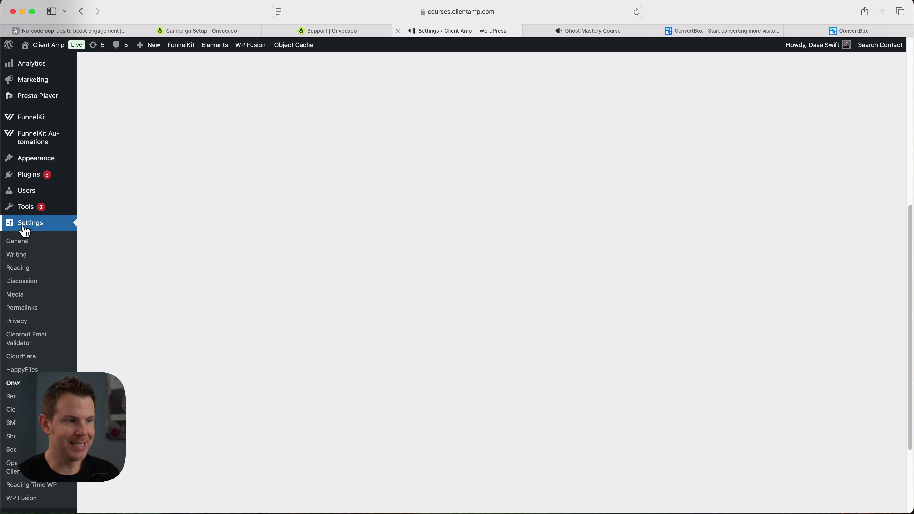
{"action": "left_click", "coordinate": [36, 382]}
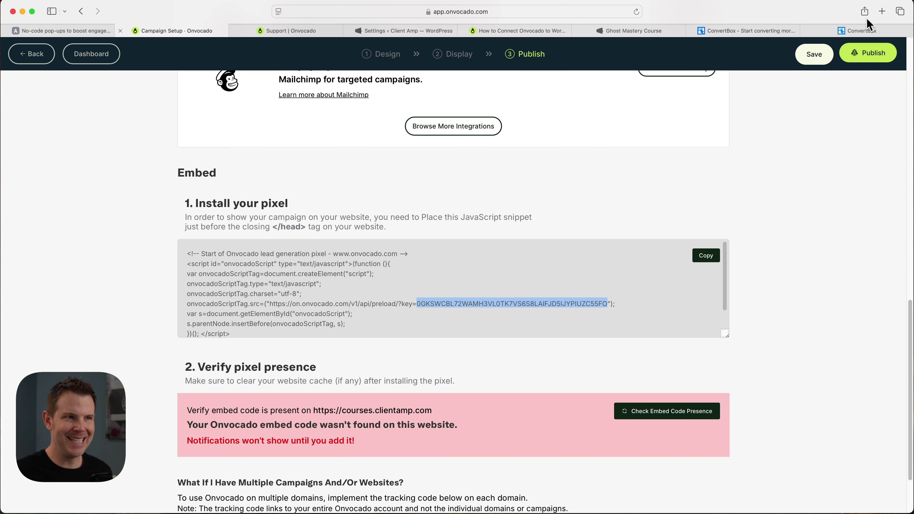
Paste the copied account key into the WordPress Onvocado Key field and save the changes.
{"action": "left_click", "coordinate": [403, 31]}
{"action": "left_click", "coordinate": [497, 134]}
{"action": "left_click", "coordinate": [511, 172]}
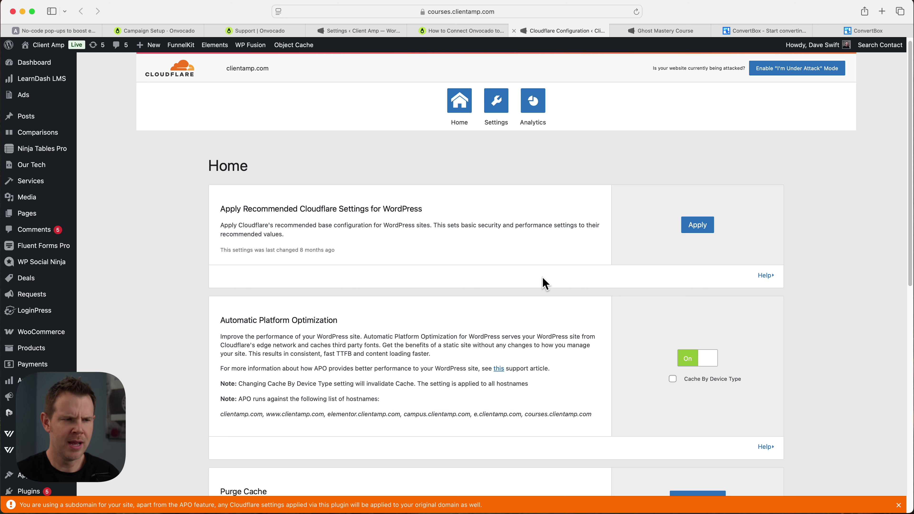
Purge everything from the site's Cloudflare cache and confirm the purge.
{"action": "scroll", "coordinate": [542, 281], "scroll_direction": "down", "scroll_amount": 10}
{"action": "left_click", "coordinate": [689, 247]}
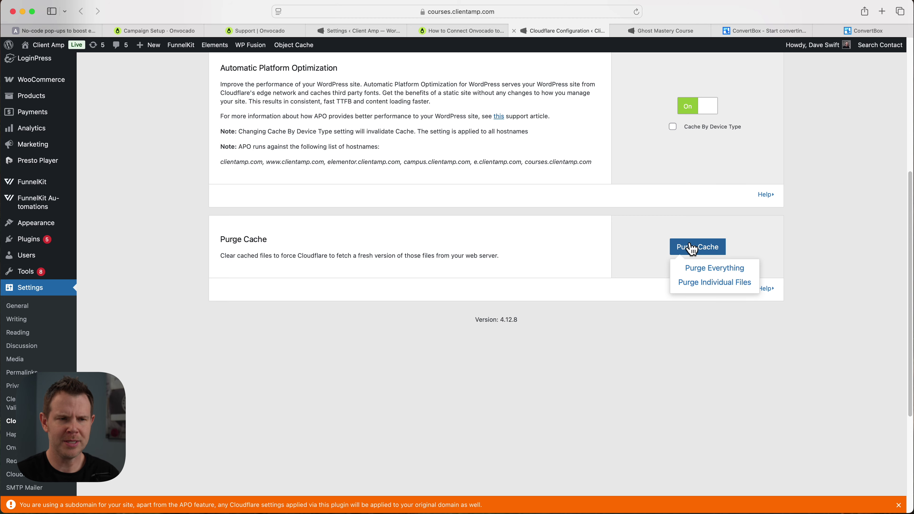
{"action": "left_click", "coordinate": [704, 269]}
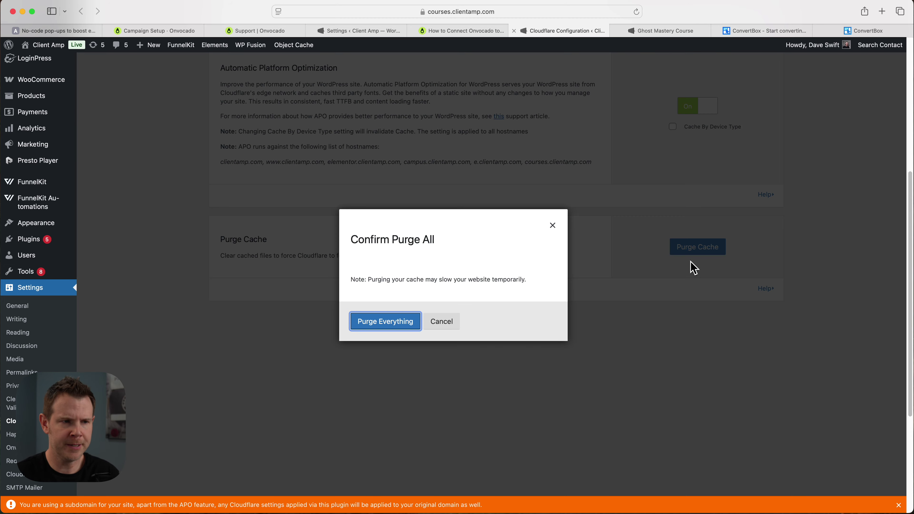
{"action": "left_click", "coordinate": [382, 321]}
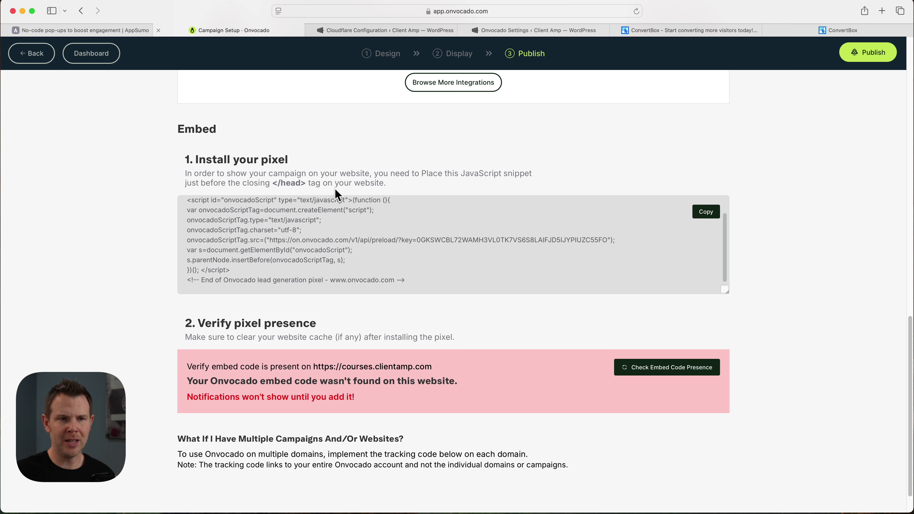
Copy the embed pixel code, run Check Embed Code Presence, and move the site window aside.
{"action": "left_click", "coordinate": [709, 217]}
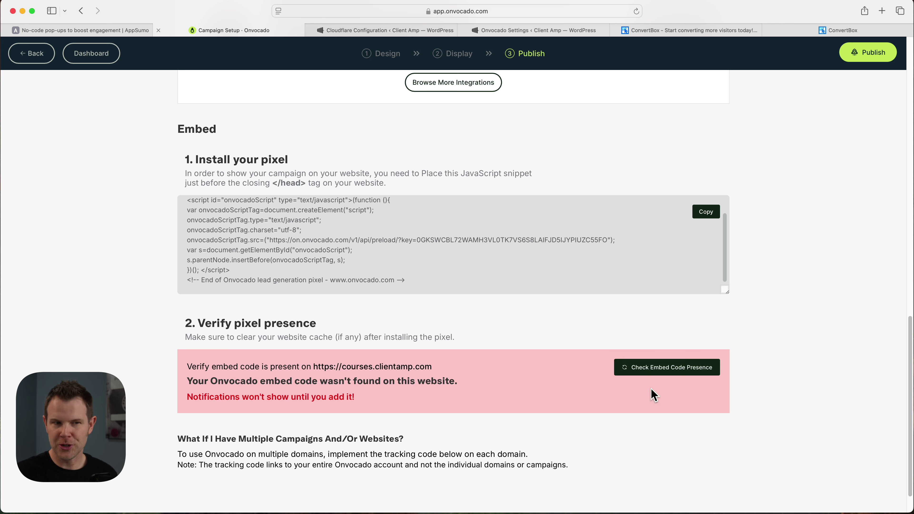
{"action": "left_click", "coordinate": [671, 371]}
{"action": "left_click_drag", "start_coordinate": [134, 11], "coordinate": [385, 126]}
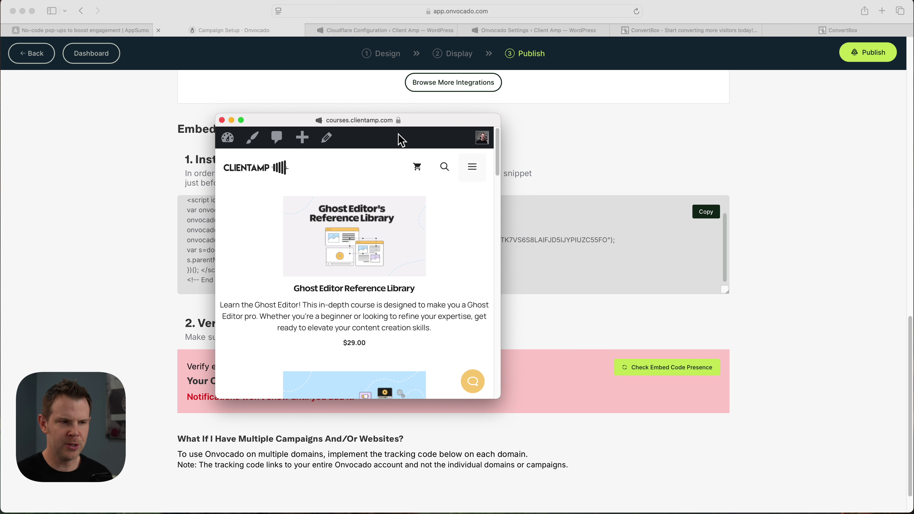
Search the site's page source in Web Inspector for 'onvocado', then close the site window.
{"action": "left_click_drag", "start_coordinate": [377, 121], "coordinate": [233, 55]}
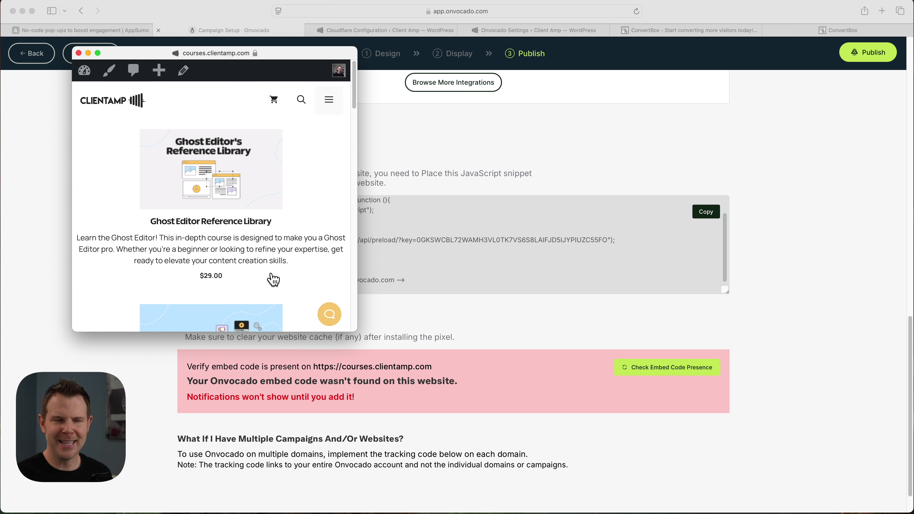
{"action": "key", "text": "super+alt+i"}
{"action": "left_click_drag", "start_coordinate": [356, 330], "coordinate": [698, 461]}
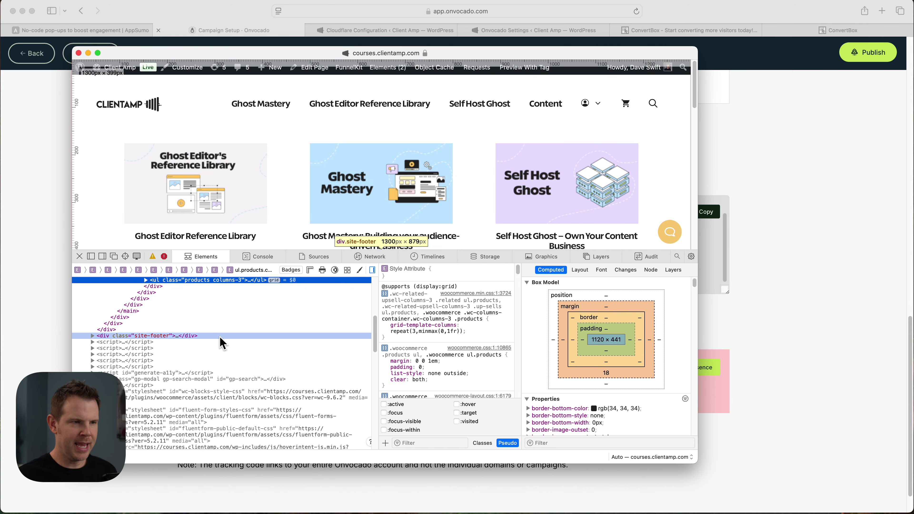
{"action": "key", "text": "super+f"}
{"action": "type", "text": "onvo"}
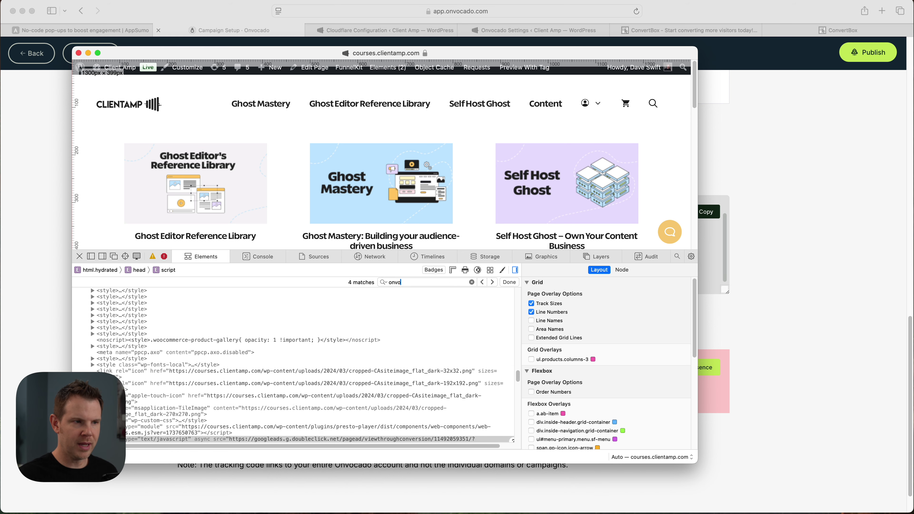
{"action": "type", "text": "cado"}
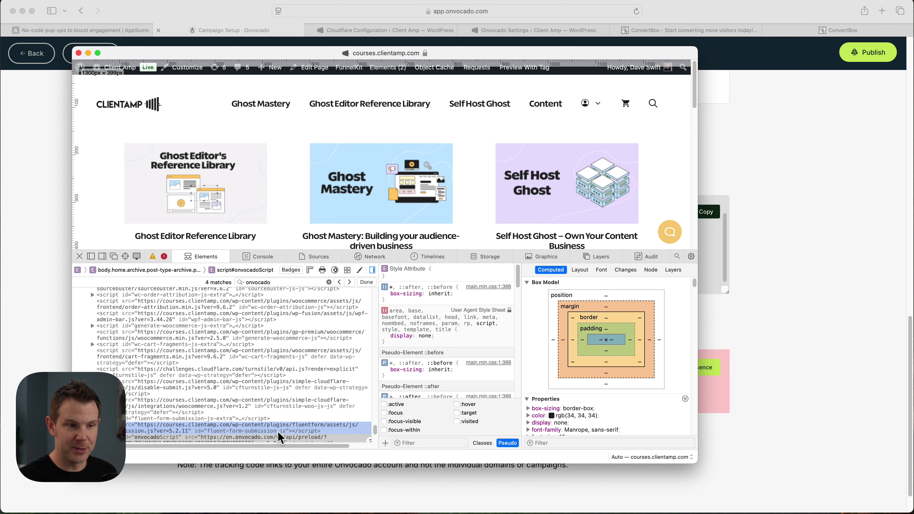
{"action": "scroll", "coordinate": [273, 438], "scroll_direction": "down", "scroll_amount": 2}
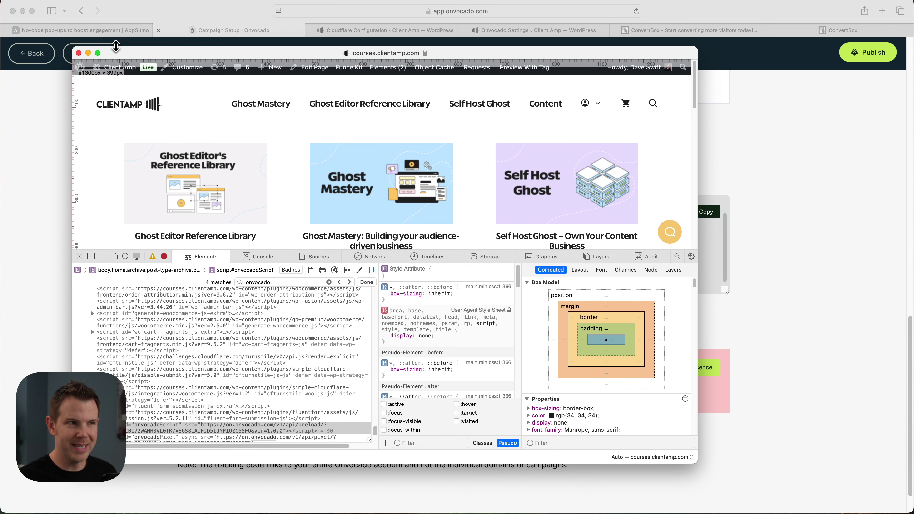
{"action": "left_click", "coordinate": [78, 53]}
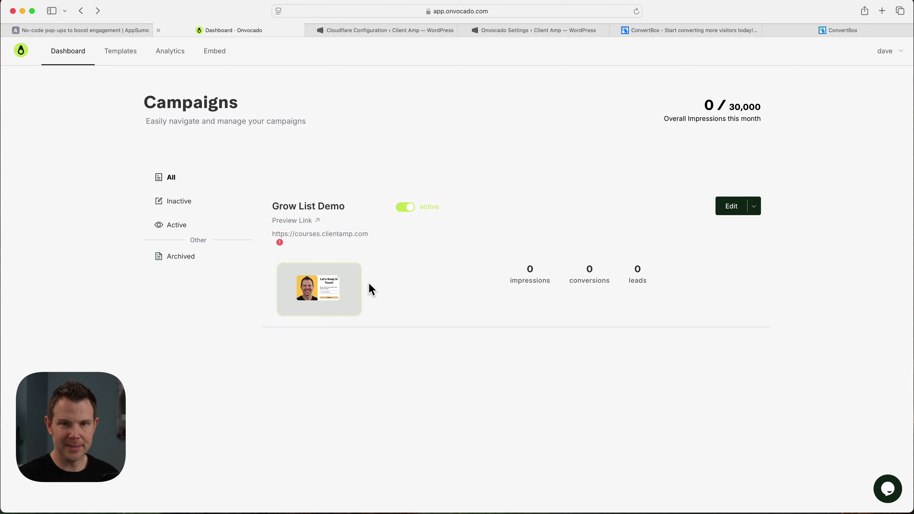
Open Grow List Demo's settings and rerun Check Embed Code Presence from the Embed section.
{"action": "left_click", "coordinate": [753, 213]}
{"action": "left_click", "coordinate": [724, 248]}
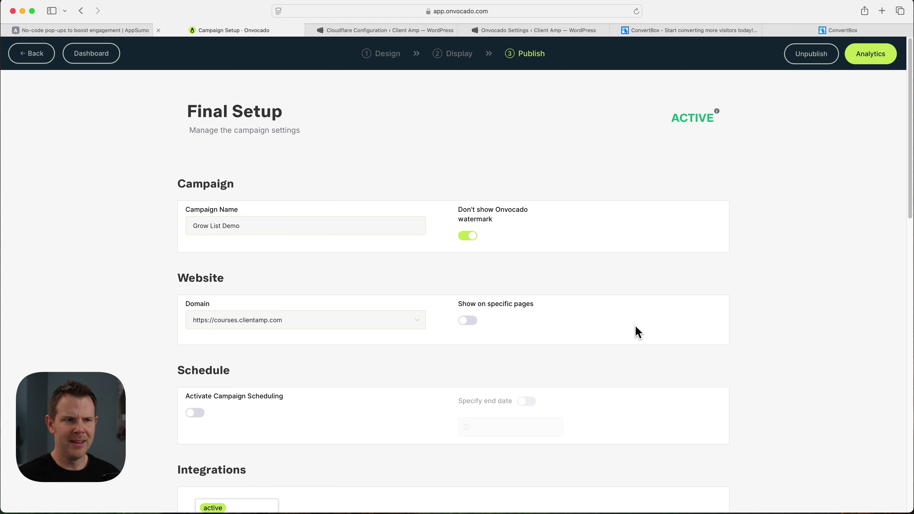
{"action": "scroll", "coordinate": [637, 331], "scroll_direction": "down", "scroll_amount": 10}
{"action": "scroll", "coordinate": [640, 336], "scroll_direction": "down", "scroll_amount": 8}
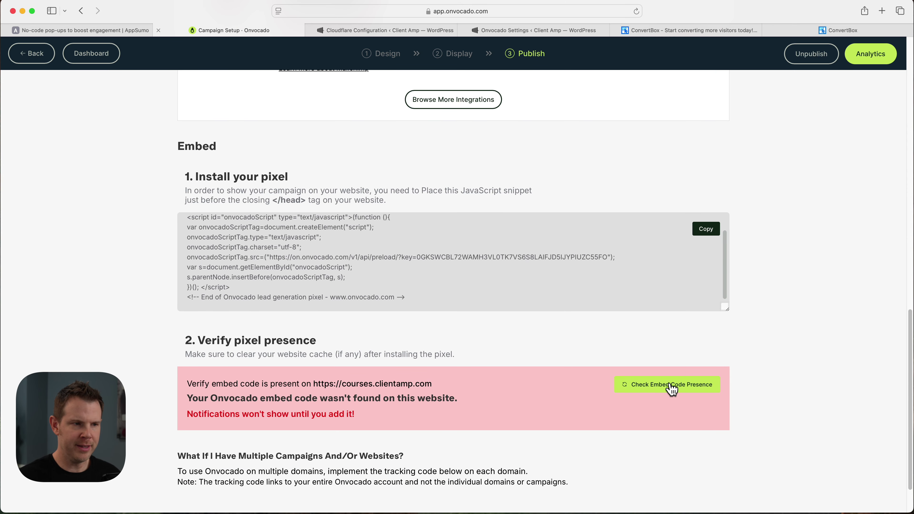
{"action": "left_click", "coordinate": [672, 388]}
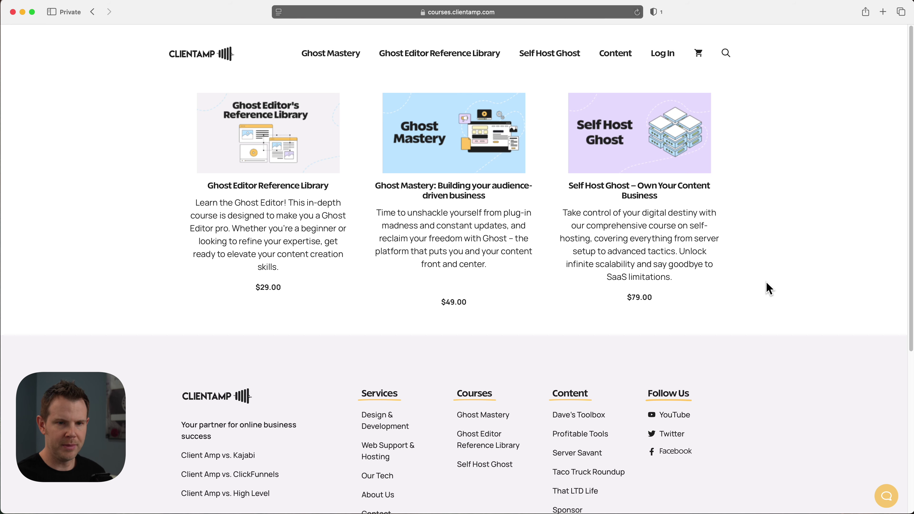
Open the Ghost Editor Reference Library course page and scroll until the popup appears.
{"action": "scroll", "coordinate": [770, 288], "scroll_direction": "down", "scroll_amount": 7}
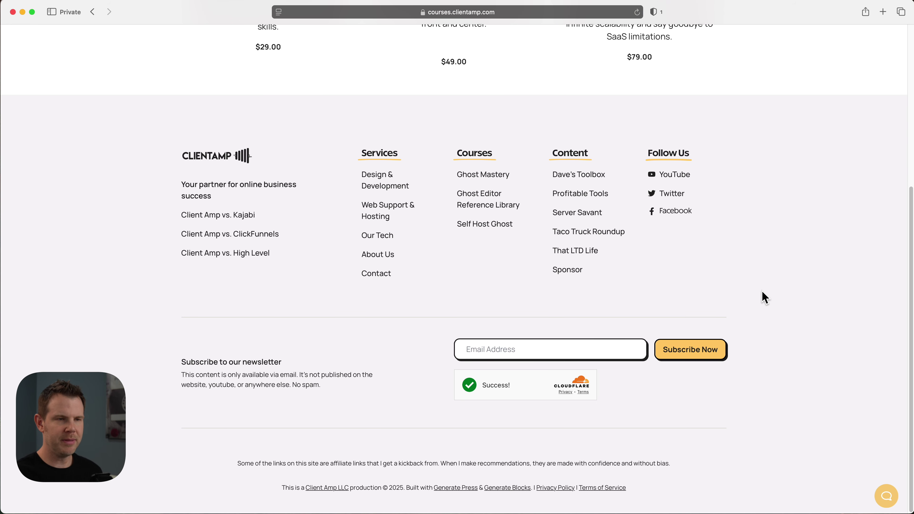
{"action": "scroll", "coordinate": [765, 299], "scroll_direction": "up", "scroll_amount": 7}
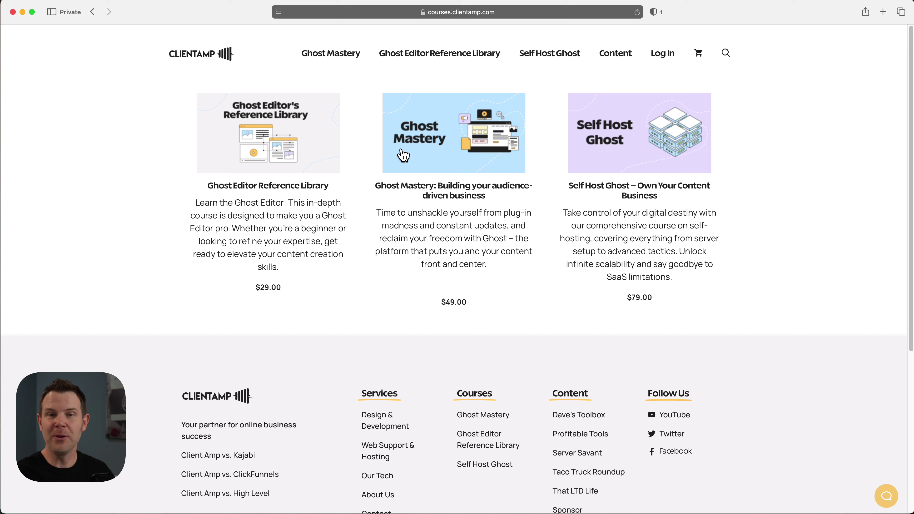
{"action": "left_click", "coordinate": [301, 188]}
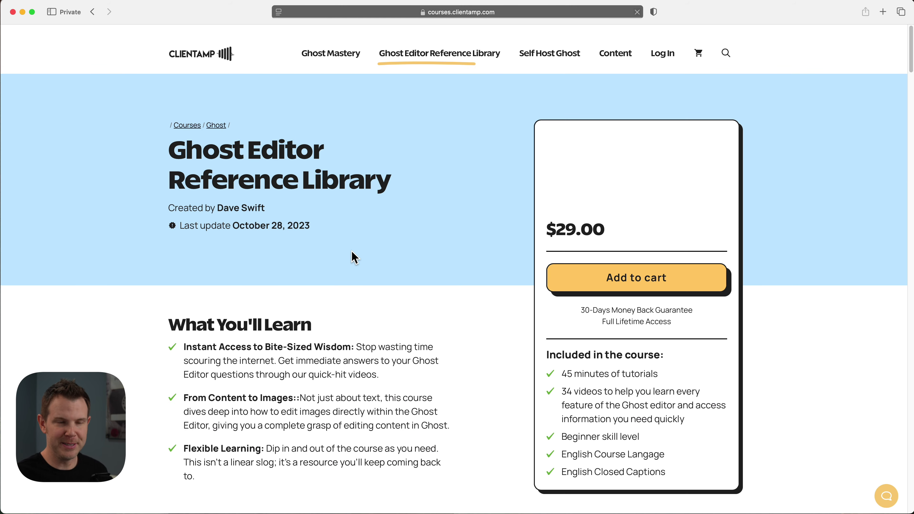
{"action": "scroll", "coordinate": [361, 249], "scroll_direction": "down", "scroll_amount": 10}
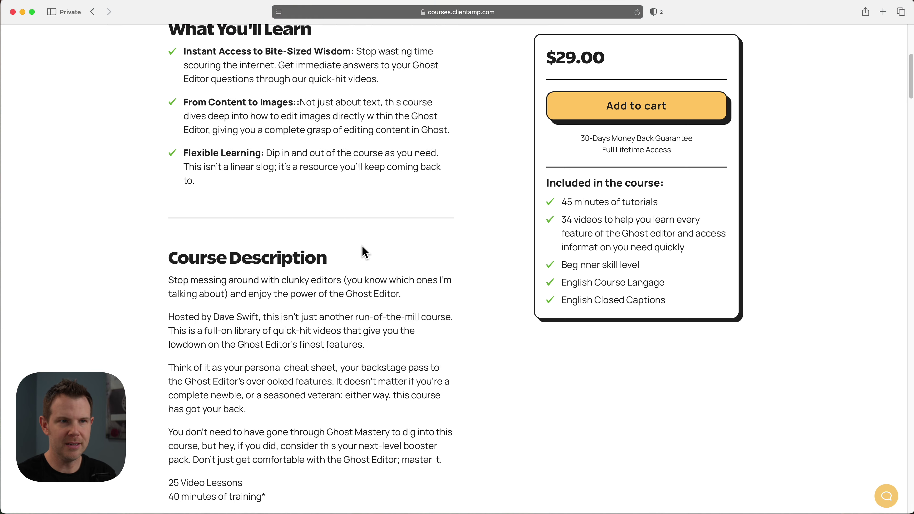
{"action": "scroll", "coordinate": [362, 246], "scroll_direction": "down", "scroll_amount": 15}
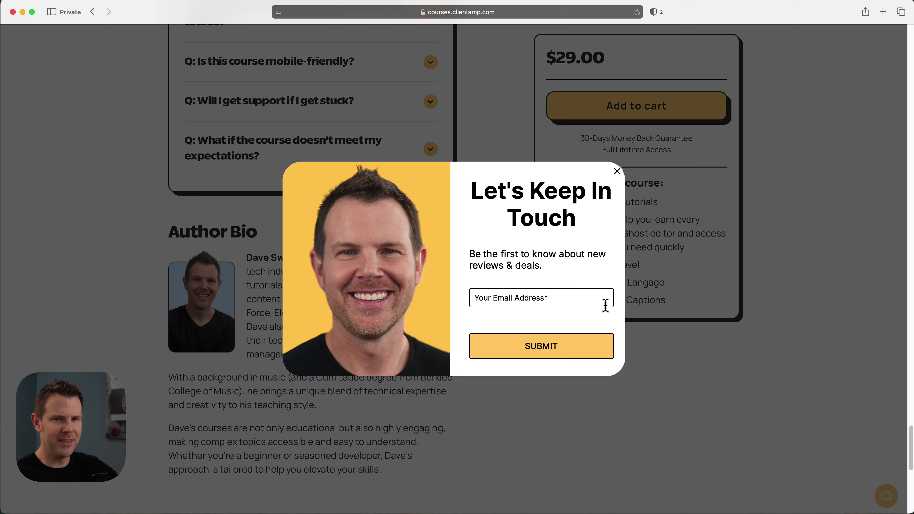
Submit an email address through the Let's Keep In Touch popup, dismiss it, and close the private window.
{"action": "left_click", "coordinate": [565, 301]}
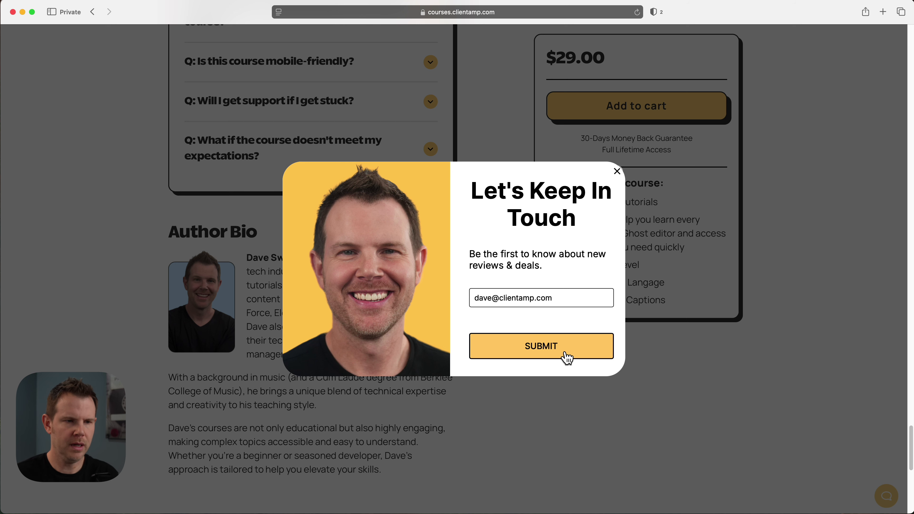
{"action": "key", "text": "super+v"}
{"action": "left_click", "coordinate": [548, 348]}
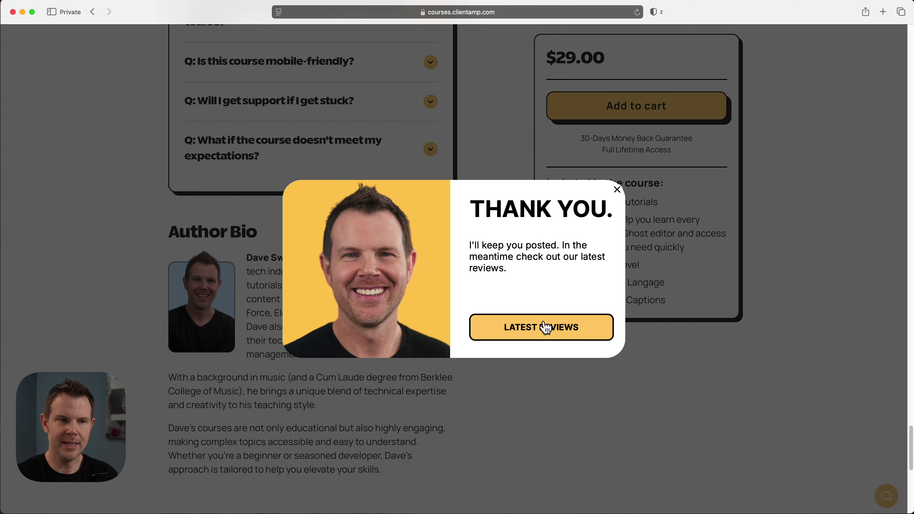
{"action": "left_click", "coordinate": [617, 191]}
{"action": "scroll", "coordinate": [473, 330], "scroll_direction": "down", "scroll_amount": 5}
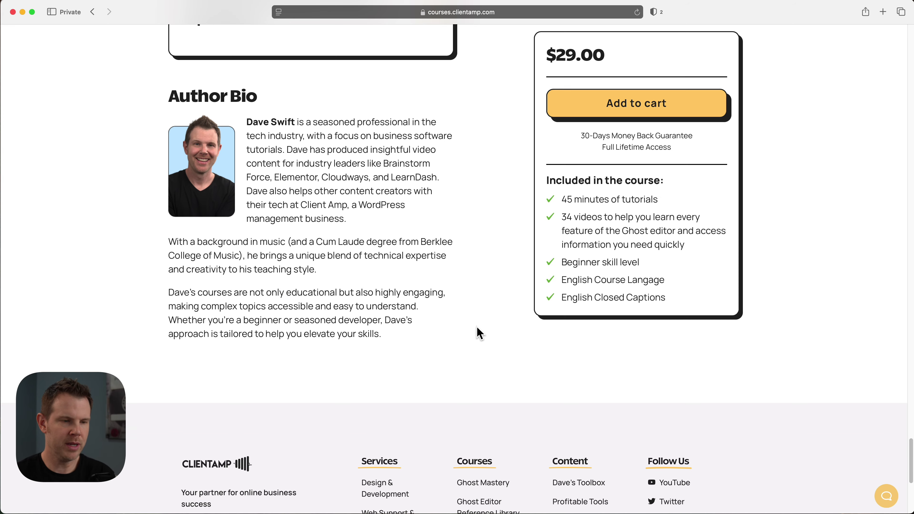
{"action": "scroll", "coordinate": [482, 333], "scroll_direction": "up", "scroll_amount": 15}
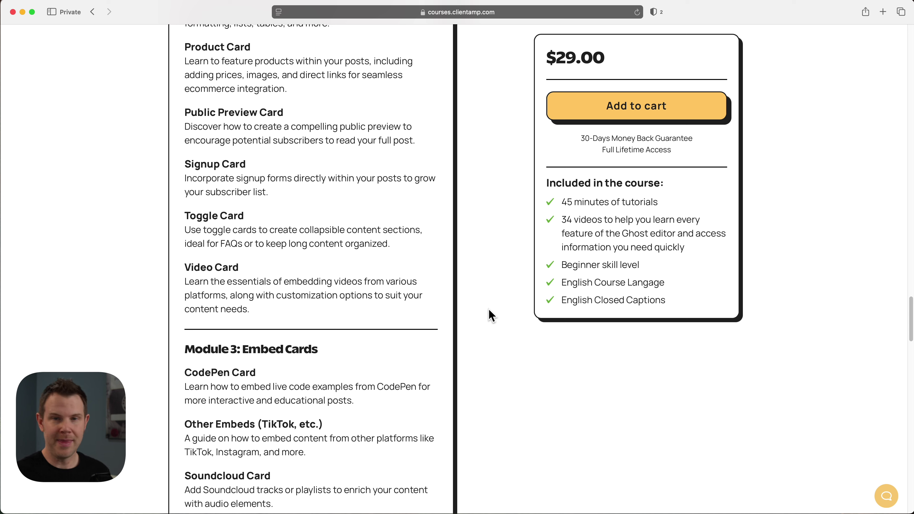
{"action": "key", "text": "super+w"}
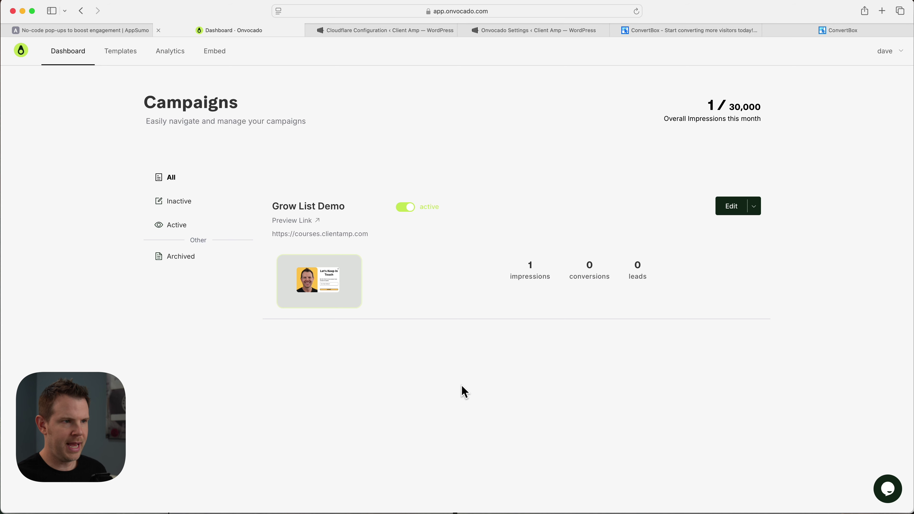
Reload the dashboard and view Grow List Demo's individual popup responses in Analytics.
{"action": "key", "text": "super+r"}
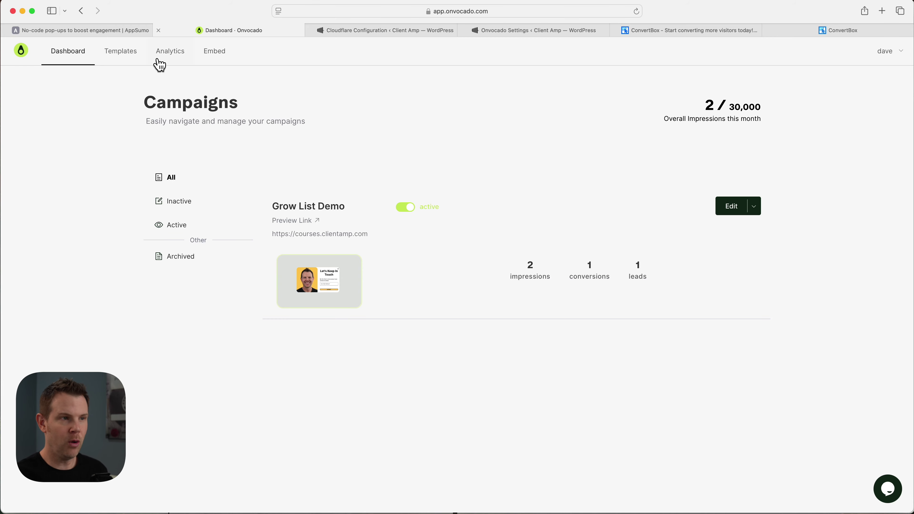
{"action": "left_click", "coordinate": [173, 58]}
{"action": "mouse_move", "coordinate": [220, 280]}
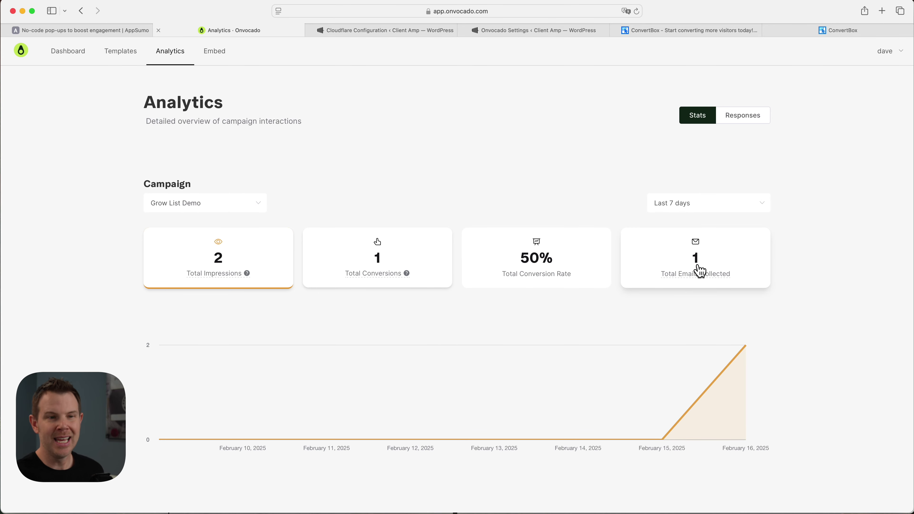
{"action": "left_click", "coordinate": [735, 119]}
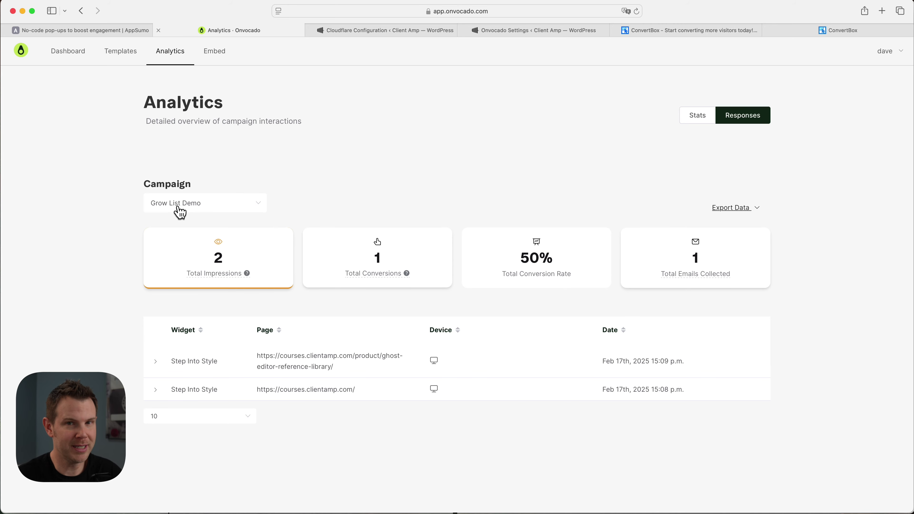
{"action": "left_click", "coordinate": [218, 207]}
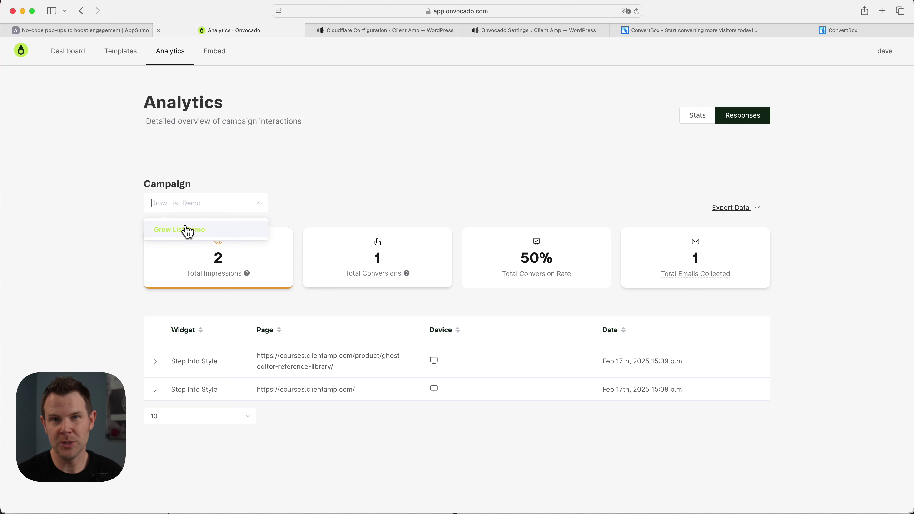
Open the WordPress embed guide and expand the 'Copy and enter the Onvocado key' step.
{"action": "left_click", "coordinate": [217, 54]}
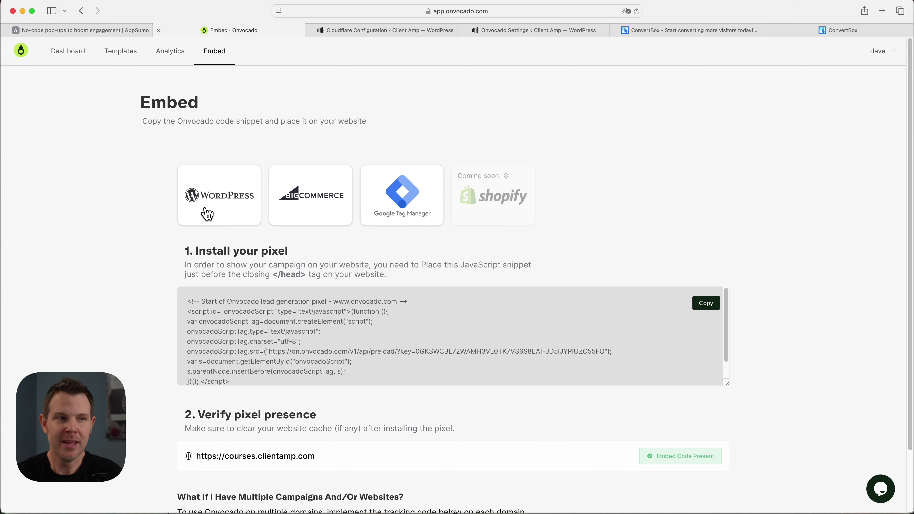
{"action": "left_click", "coordinate": [211, 212]}
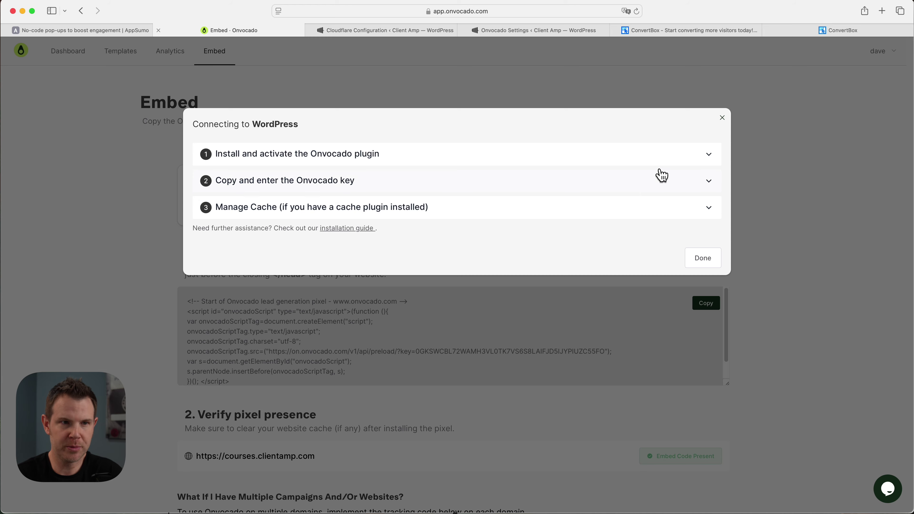
{"action": "left_click", "coordinate": [637, 156]}
{"action": "left_click", "coordinate": [335, 256]}
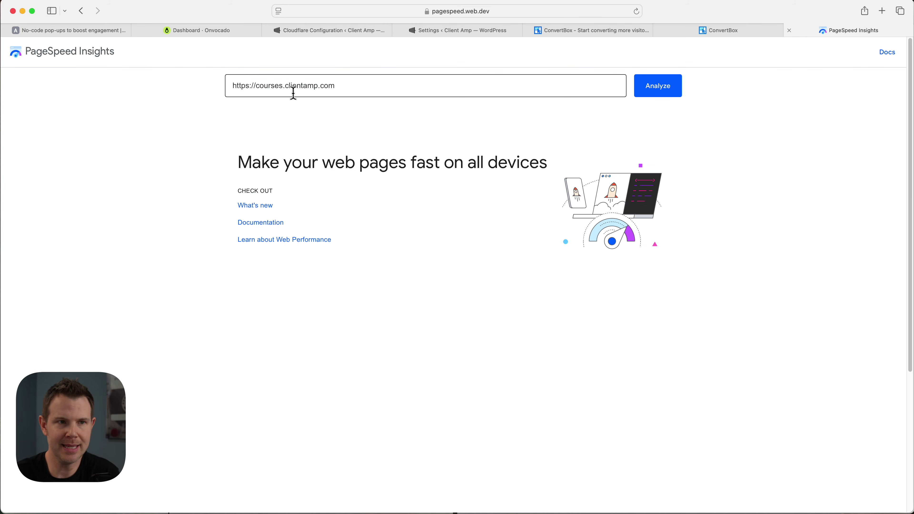
Analyze courses.clientamp.com, compare mobile 78 with desktop 96, and expand Reduce unused JavaScript.
{"action": "left_click", "coordinate": [673, 89]}
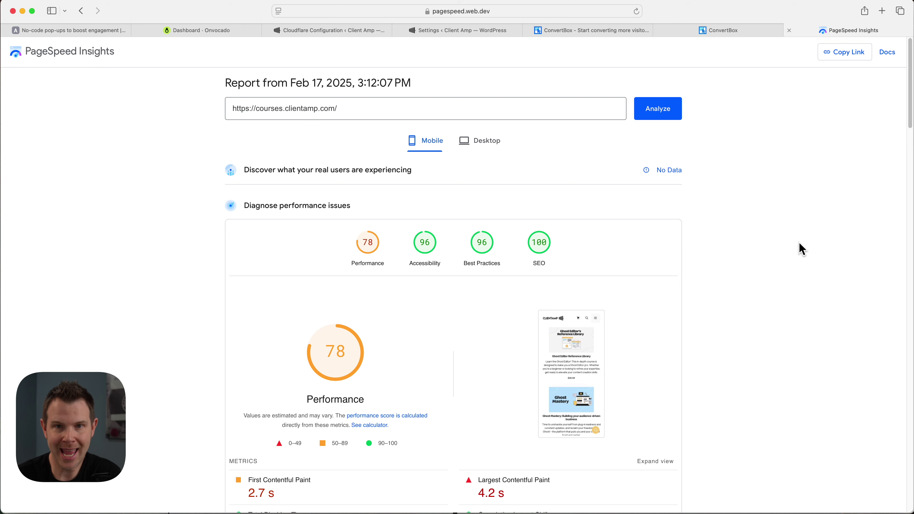
{"action": "left_click", "coordinate": [488, 144]}
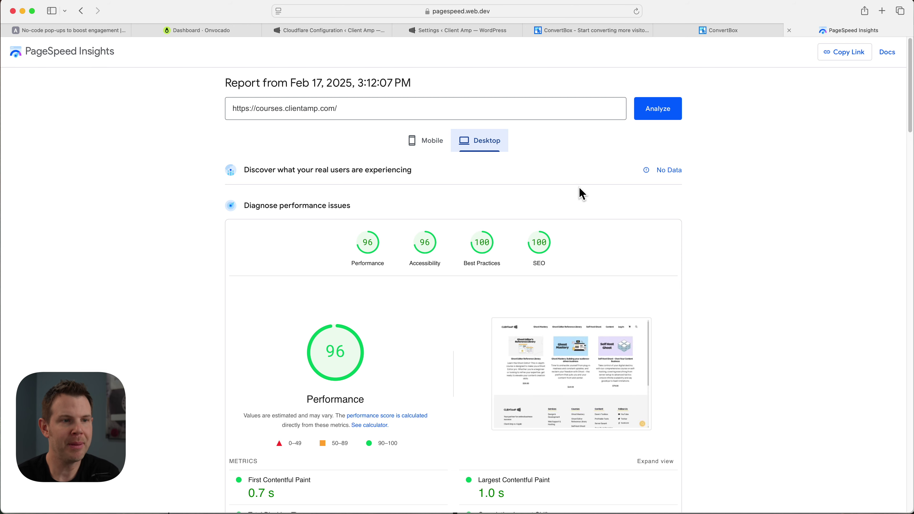
{"action": "left_click", "coordinate": [426, 141]}
{"action": "scroll", "coordinate": [770, 374], "scroll_direction": "down", "scroll_amount": 10}
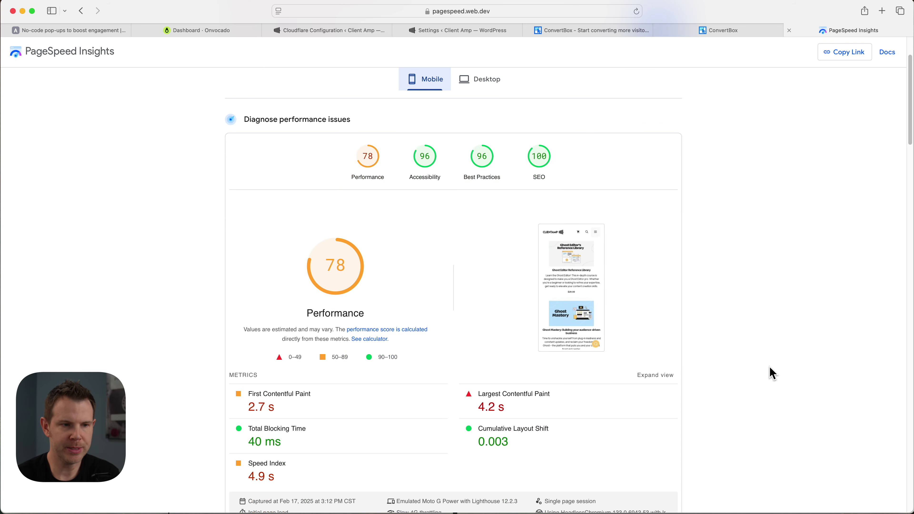
{"action": "scroll", "coordinate": [770, 373], "scroll_direction": "down", "scroll_amount": 5}
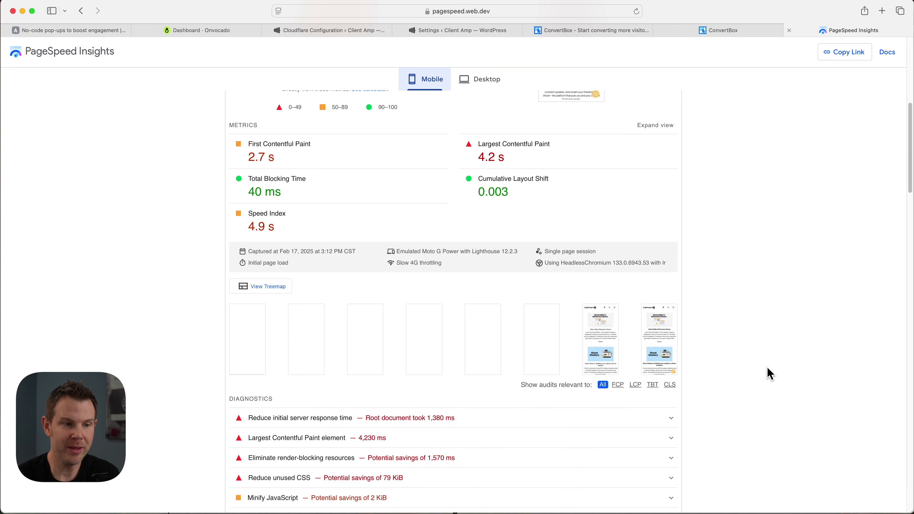
{"action": "scroll", "coordinate": [770, 373], "scroll_direction": "down", "scroll_amount": 11}
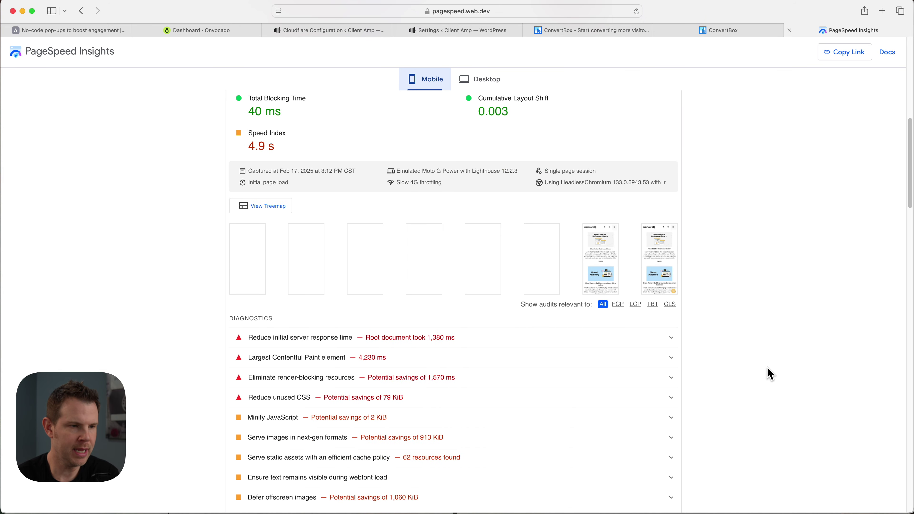
{"action": "left_click", "coordinate": [285, 269]}
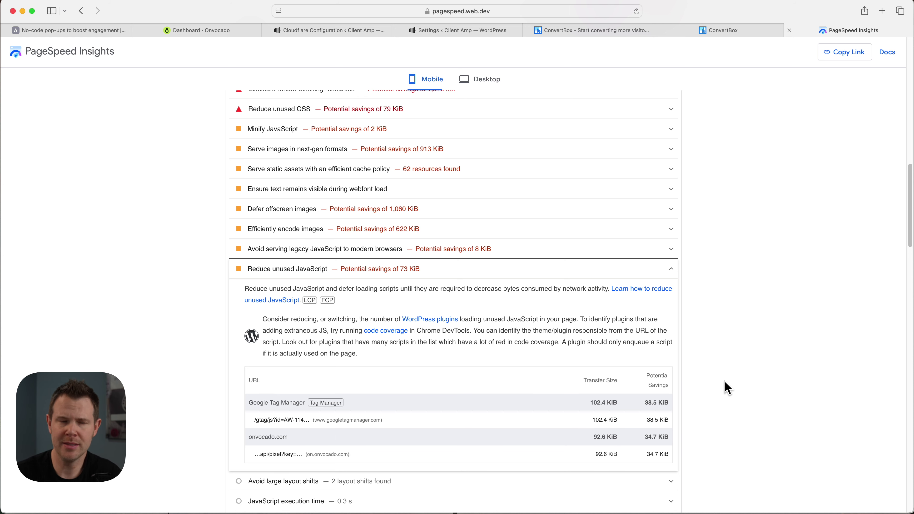
Show the desktop performance results, then deactivate the Onvocado plugin in WordPress.
{"action": "scroll", "coordinate": [724, 383], "scroll_direction": "up", "scroll_amount": 15}
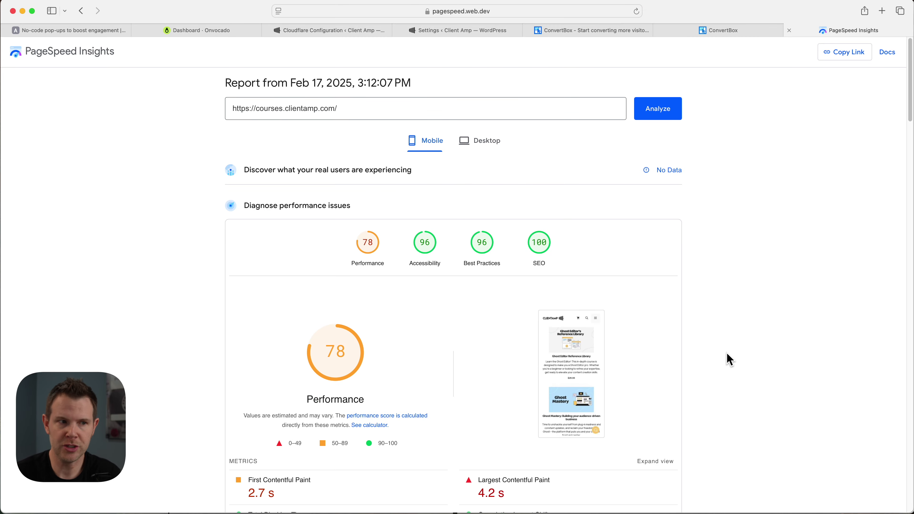
{"action": "mouse_move", "coordinate": [316, 368]}
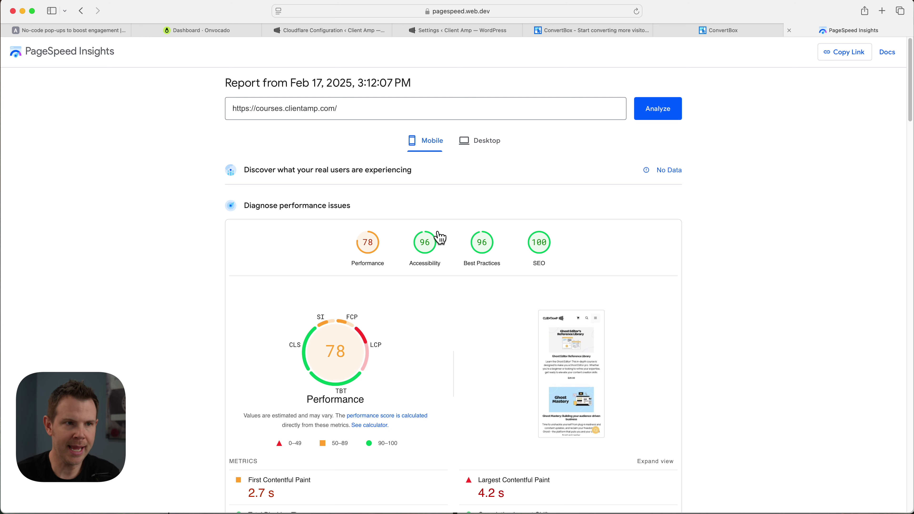
{"action": "left_click", "coordinate": [475, 142]}
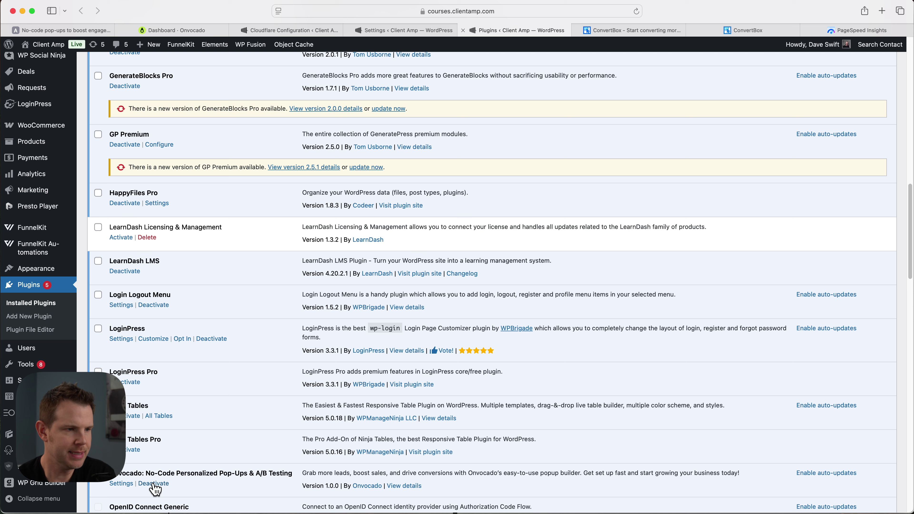
{"action": "left_click", "coordinate": [154, 484]}
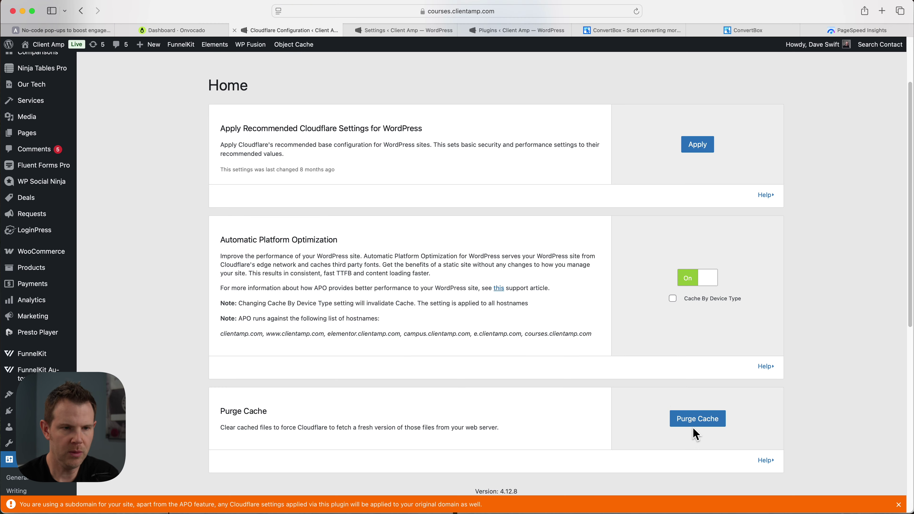
Purge everything from the Cloudflare cache in the WordPress Cloudflare plugin.
{"action": "left_click", "coordinate": [697, 426]}
{"action": "left_click", "coordinate": [714, 439]}
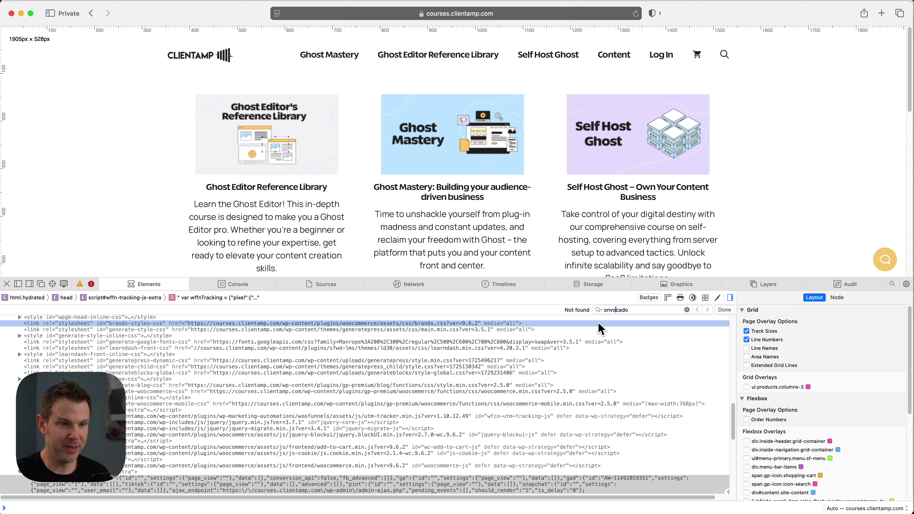
{"action": "scroll", "coordinate": [588, 339], "scroll_direction": "down", "scroll_amount": 1}
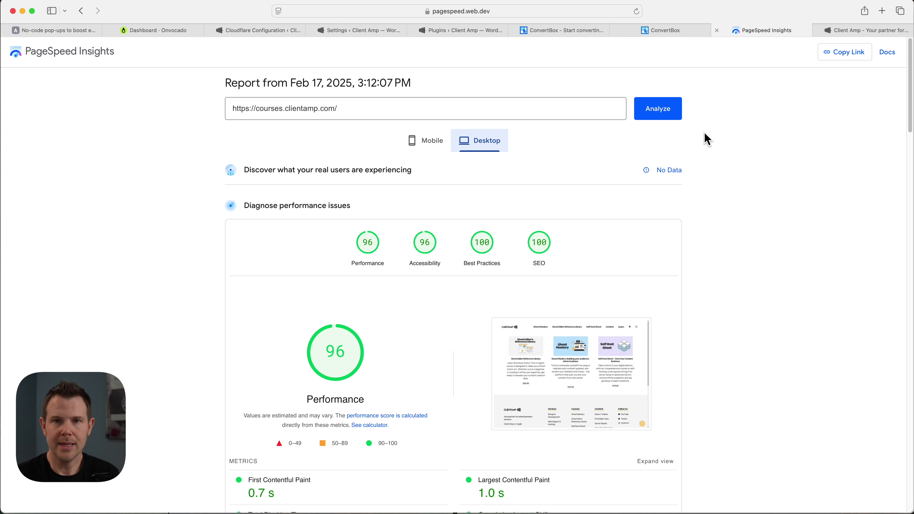
Rerun the courses.clientamp.com analysis and view the new desktop scores 96, 96, 100, 100.
{"action": "left_click", "coordinate": [669, 115]}
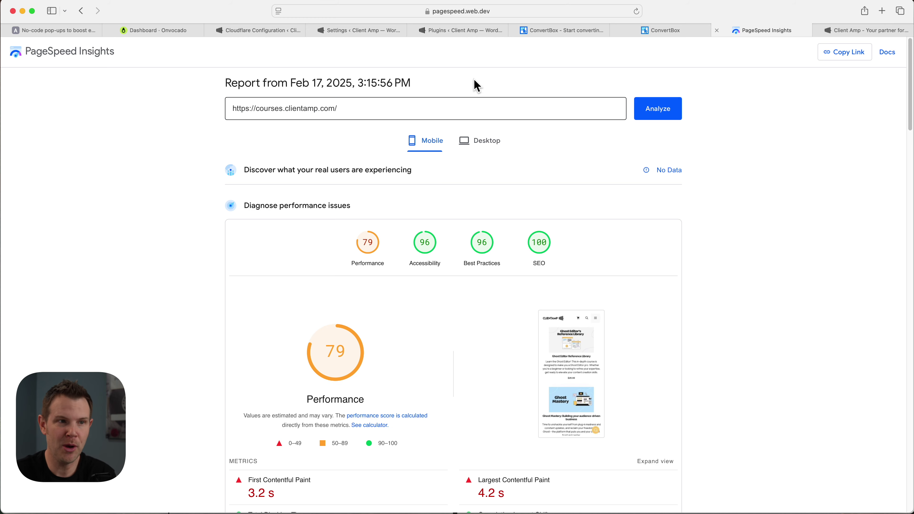
{"action": "left_click", "coordinate": [485, 141]}
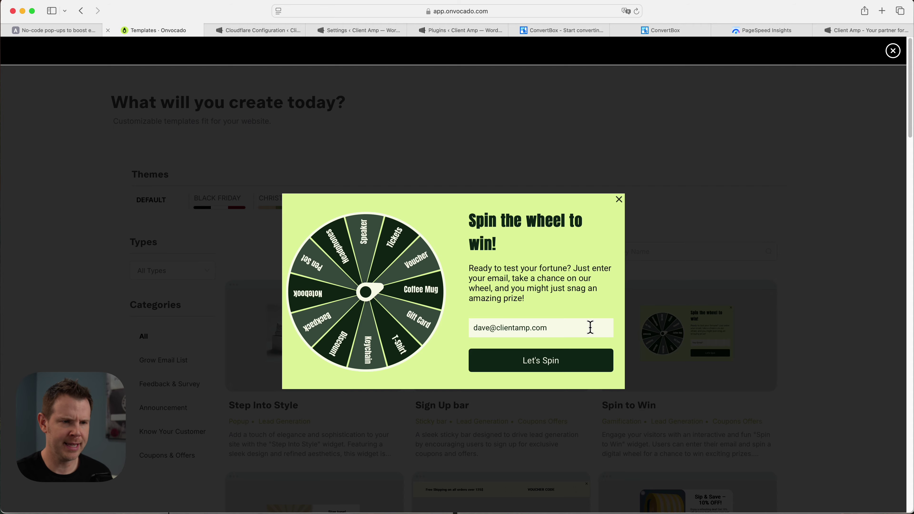
Spin the previewed prize wheel to a winning voucher, then start a popup from the Spin to Win template.
{"action": "left_click", "coordinate": [536, 363]}
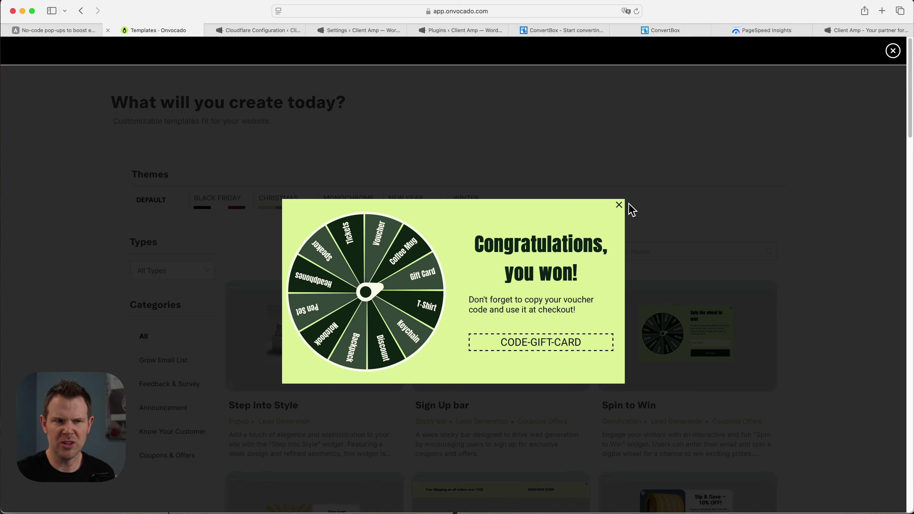
{"action": "left_click", "coordinate": [619, 205]}
{"action": "left_click", "coordinate": [701, 337]}
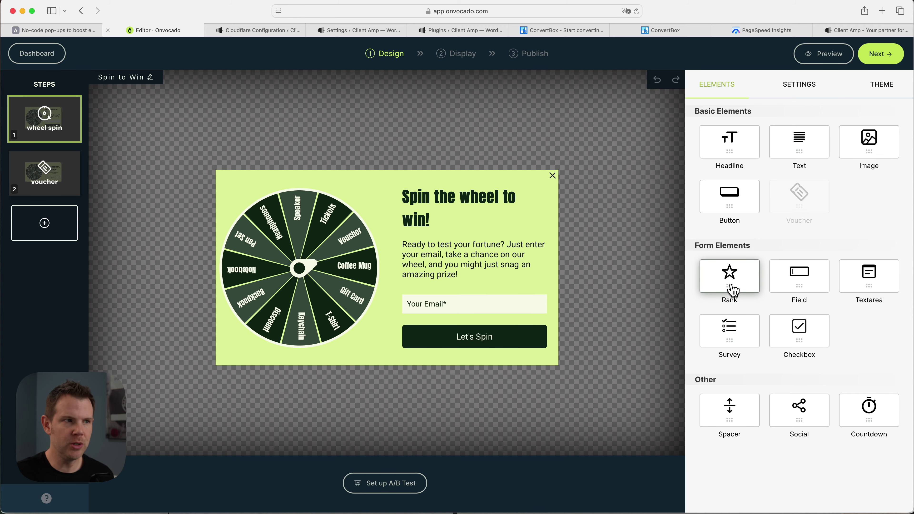
Select the wheel and review its Wheel Content prizes, codes and 10% weights.
{"action": "left_click", "coordinate": [336, 254]}
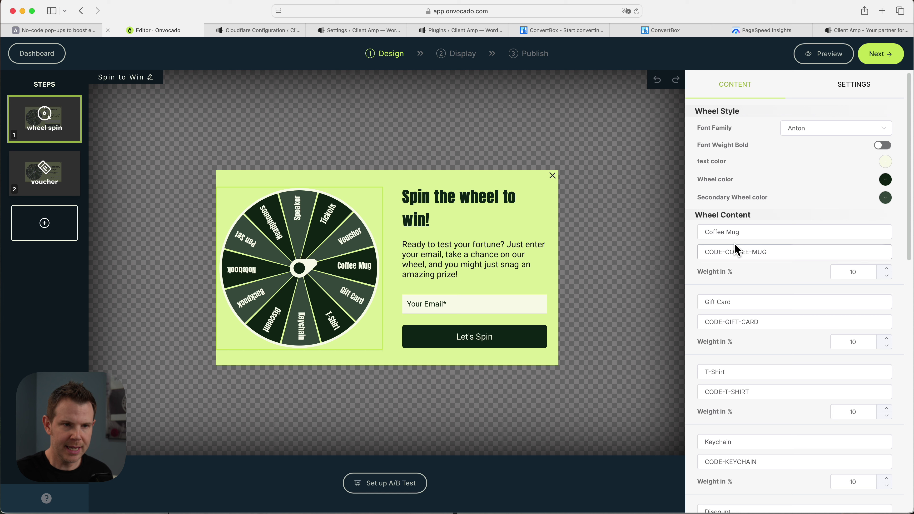
{"action": "scroll", "coordinate": [745, 355], "scroll_direction": "down", "scroll_amount": 3}
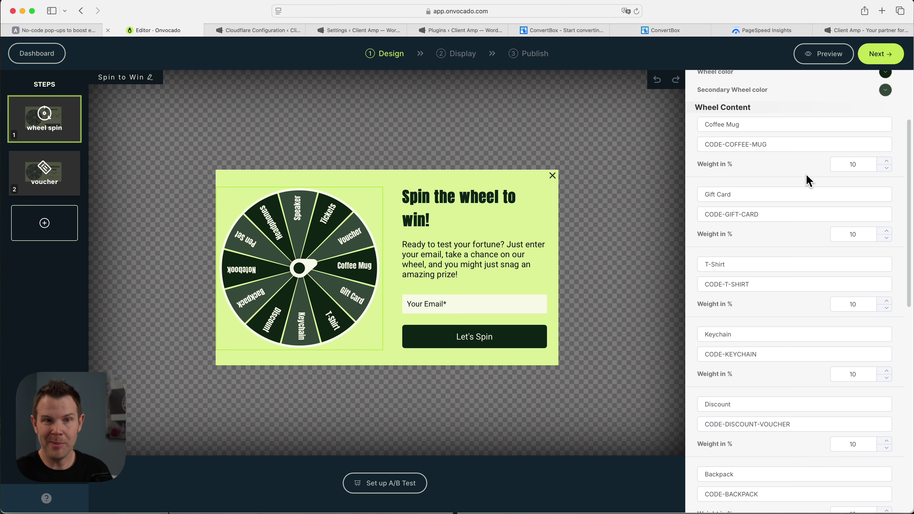
{"action": "left_click", "coordinate": [311, 262]}
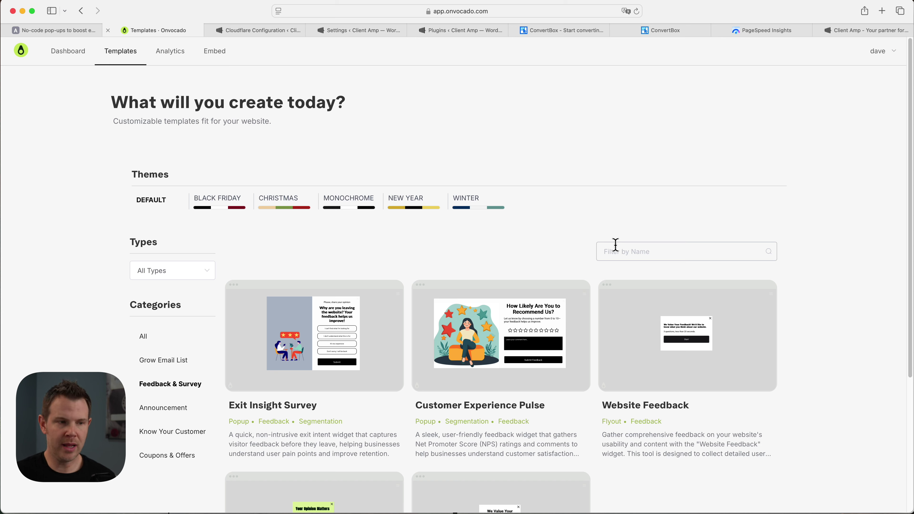
Preview the Exit Insight Survey and Customer Experience Pulse templates, trying the feedback comment box.
{"action": "mouse_move", "coordinate": [306, 326]}
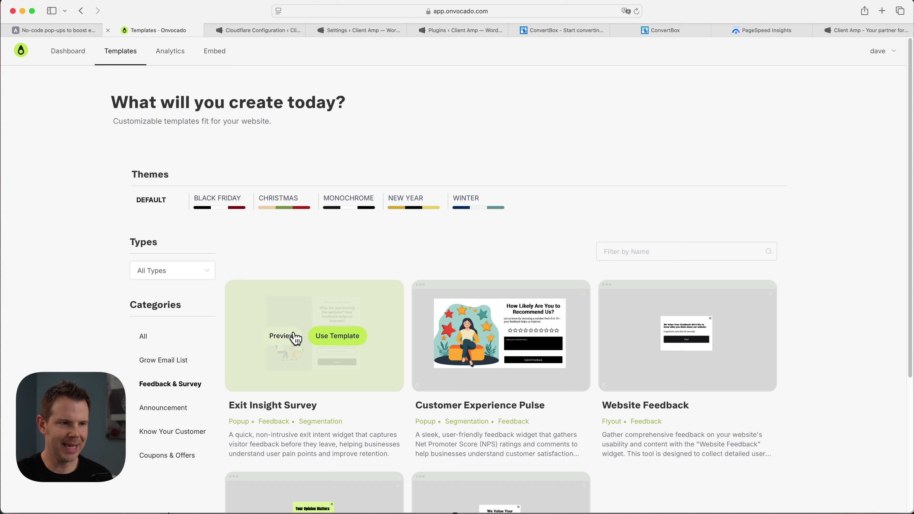
{"action": "left_click", "coordinate": [282, 336]}
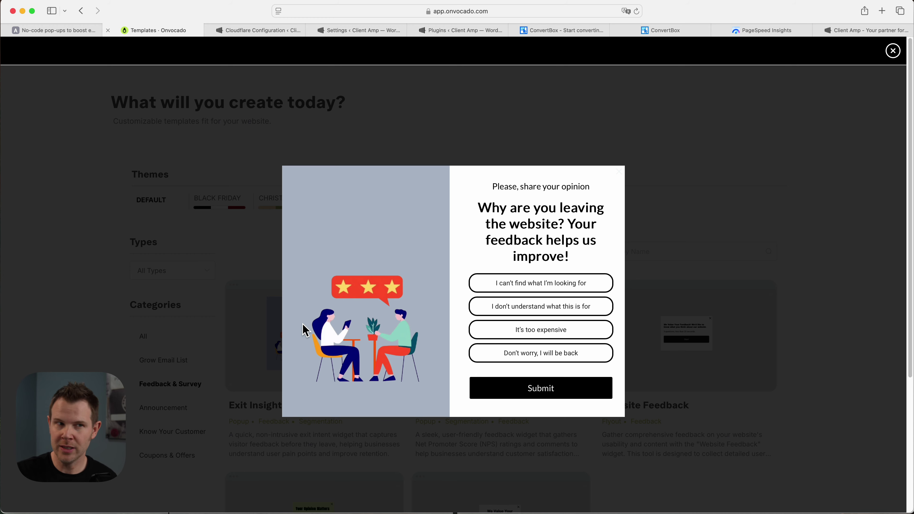
{"action": "key", "text": "Right"}
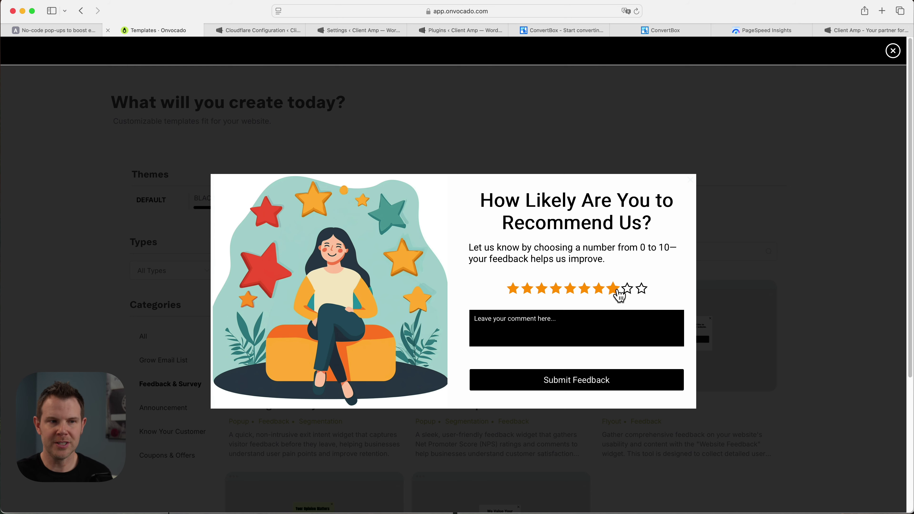
{"action": "left_click", "coordinate": [551, 341]}
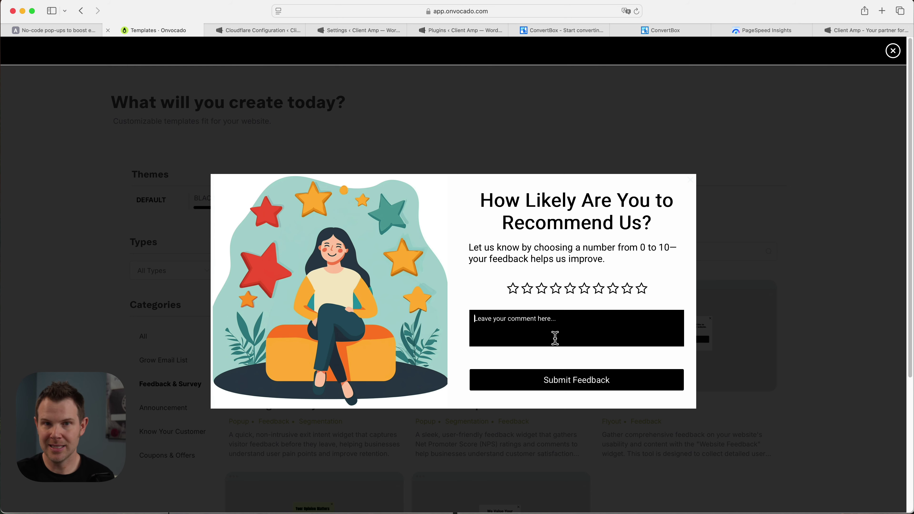
Run through the Website Feedback survey preview, answering Yes and rating ease four of five.
{"action": "left_click", "coordinate": [731, 185]}
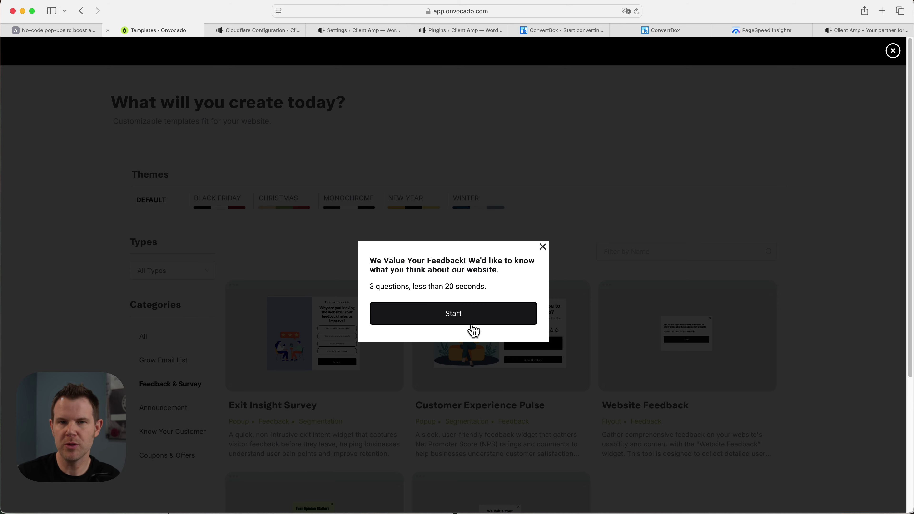
{"action": "left_click", "coordinate": [479, 321]}
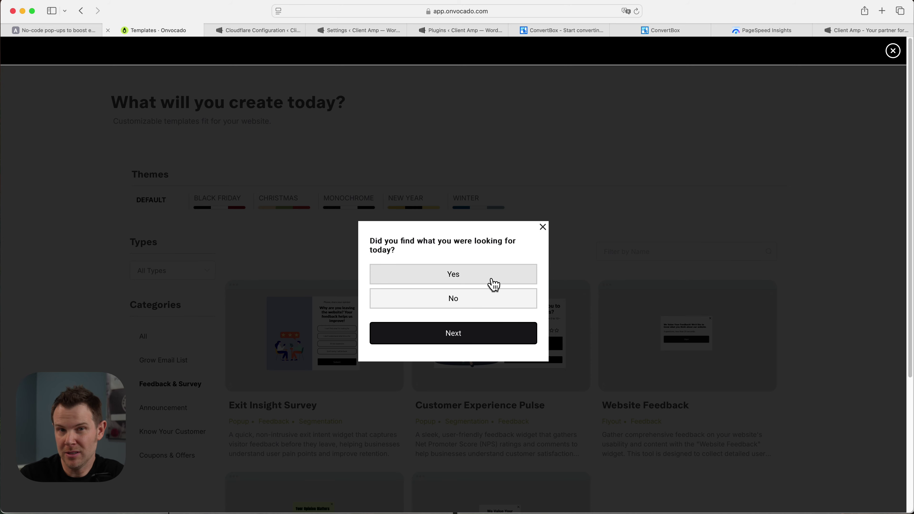
{"action": "left_click", "coordinate": [472, 328]}
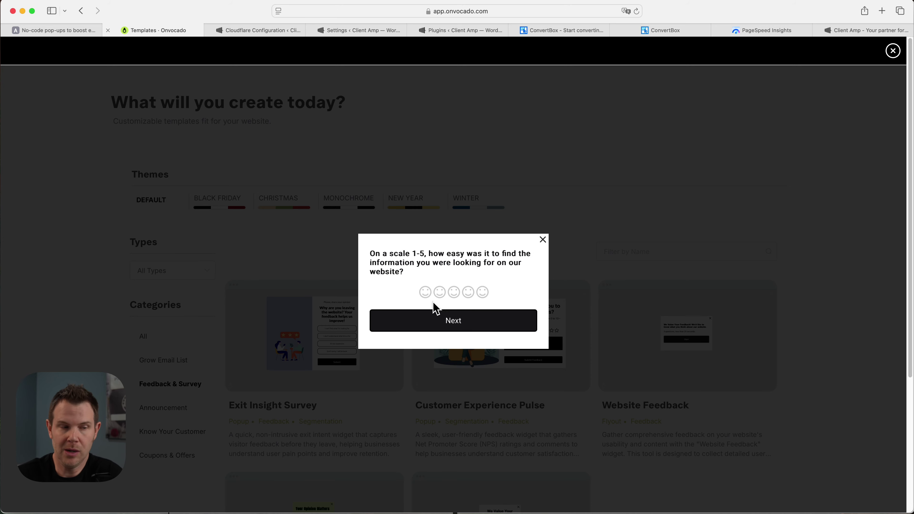
{"action": "left_click", "coordinate": [439, 292]}
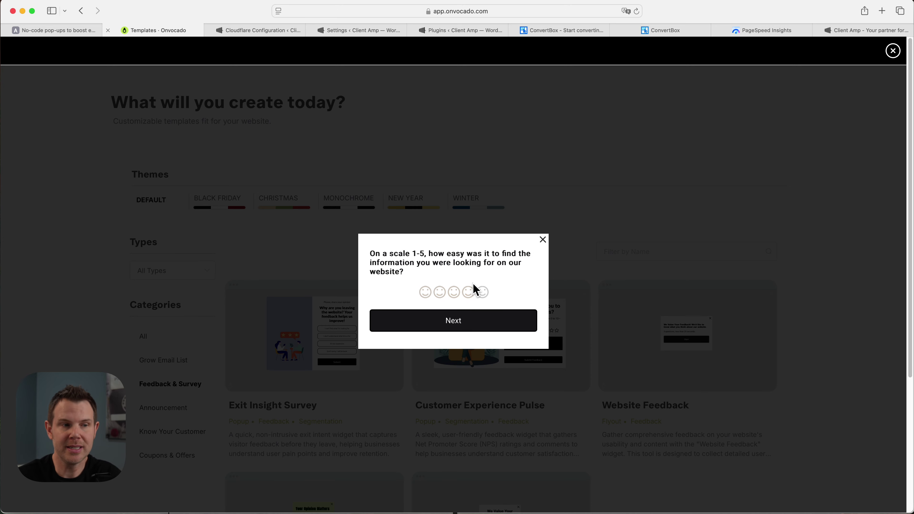
{"action": "left_click", "coordinate": [467, 294]}
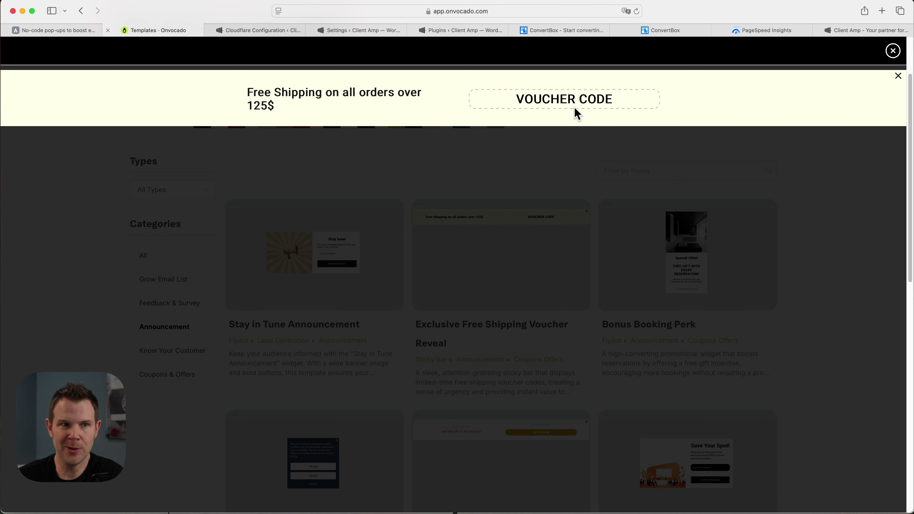
Preview Cookies Policy Consent, then step through the Sip & Save, Get 50% Off and Black Friday previews.
{"action": "left_click", "coordinate": [901, 77]}
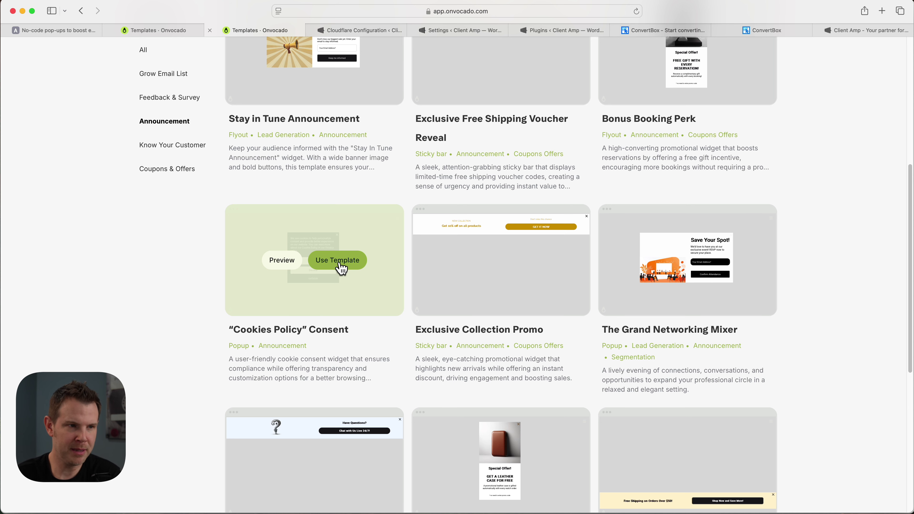
{"action": "left_click", "coordinate": [292, 259]}
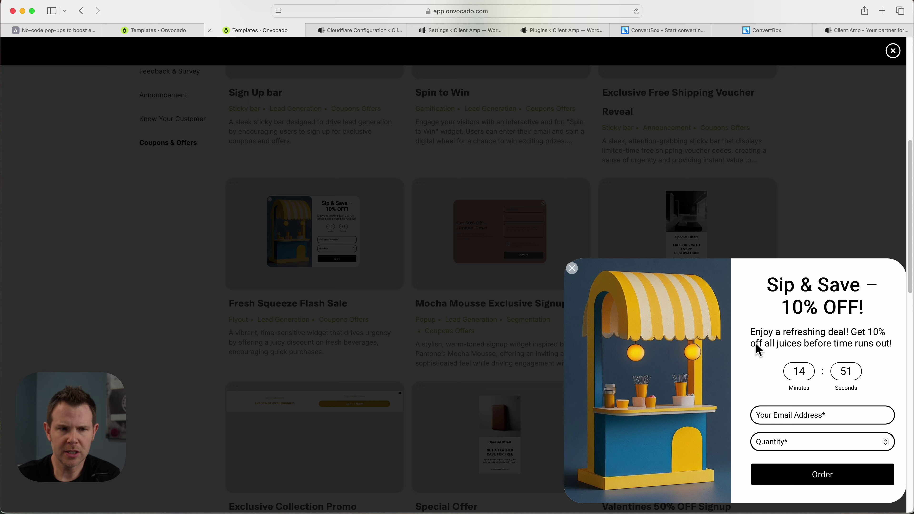
{"action": "left_click", "coordinate": [592, 262]}
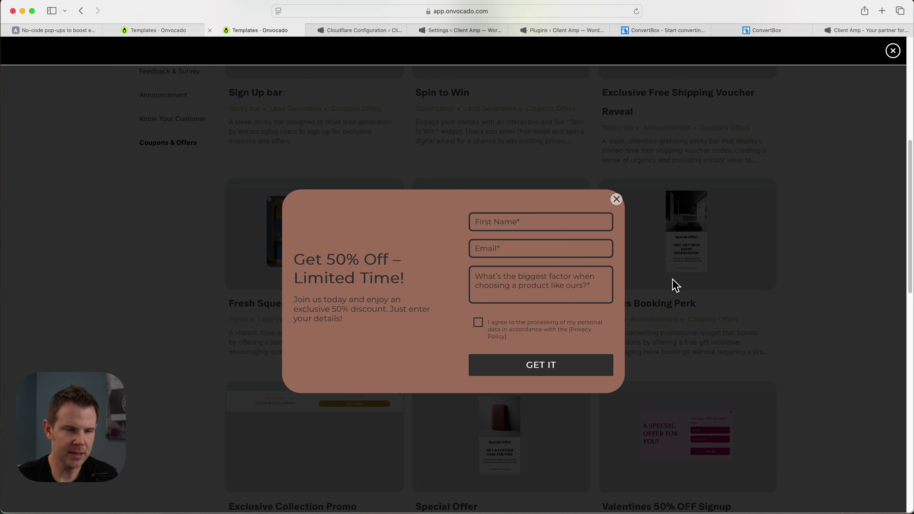
{"action": "left_click", "coordinate": [617, 199]}
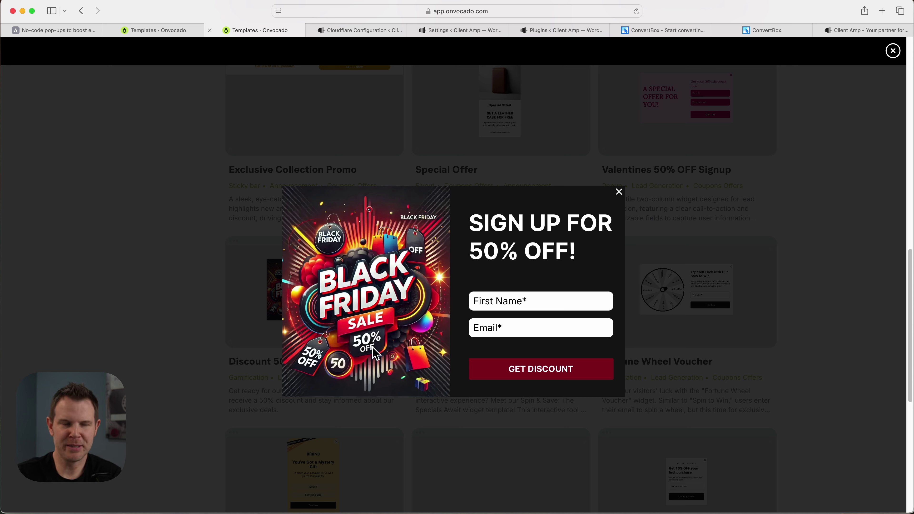
{"action": "left_click", "coordinate": [617, 194]}
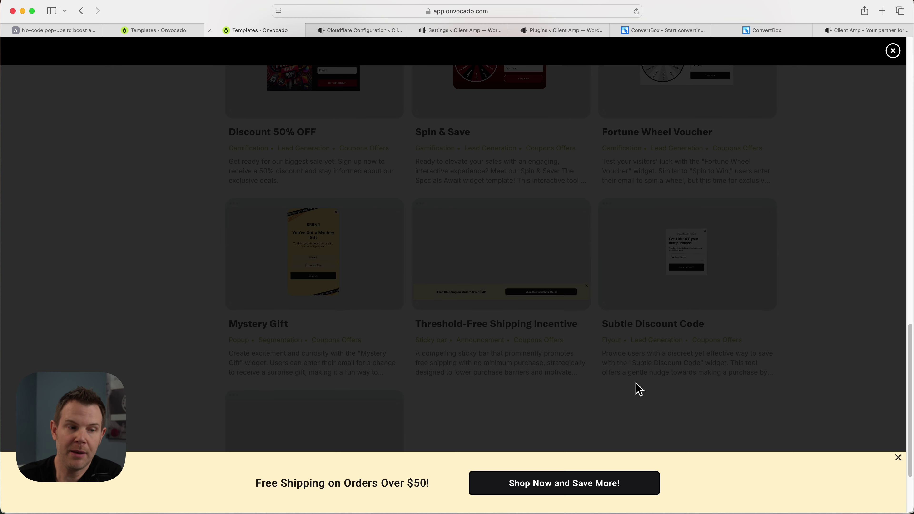